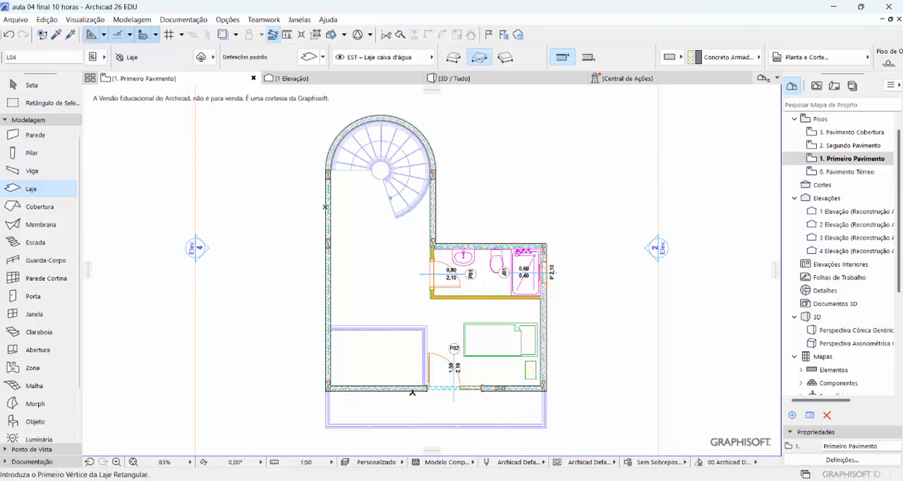
Choose Spot com Ressalto 26 from the Luminárias Interiores 26 library as the default lamp object
click(36, 443)
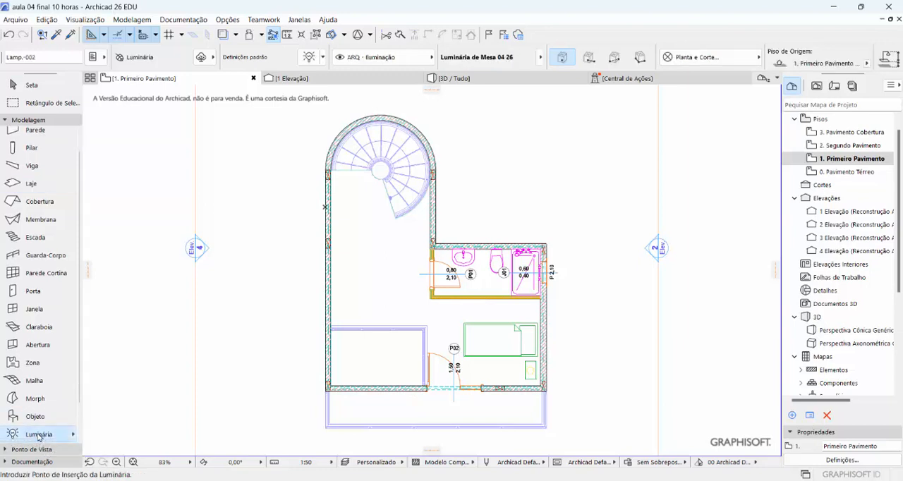
double_click(38, 435)
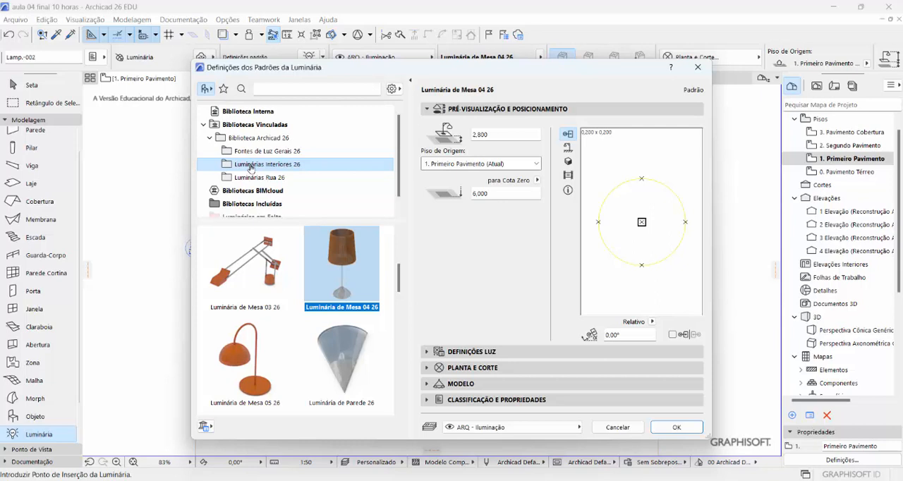
scroll(270, 255, up, 1)
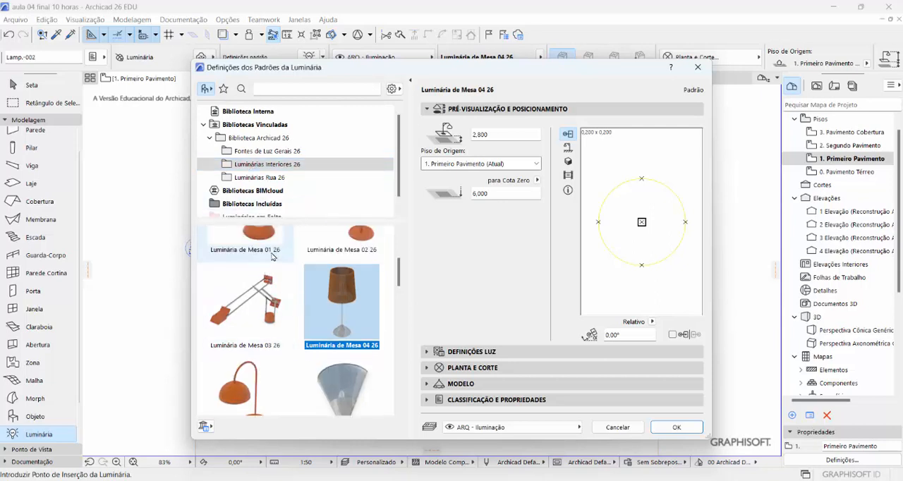
scroll(273, 256, up, 2)
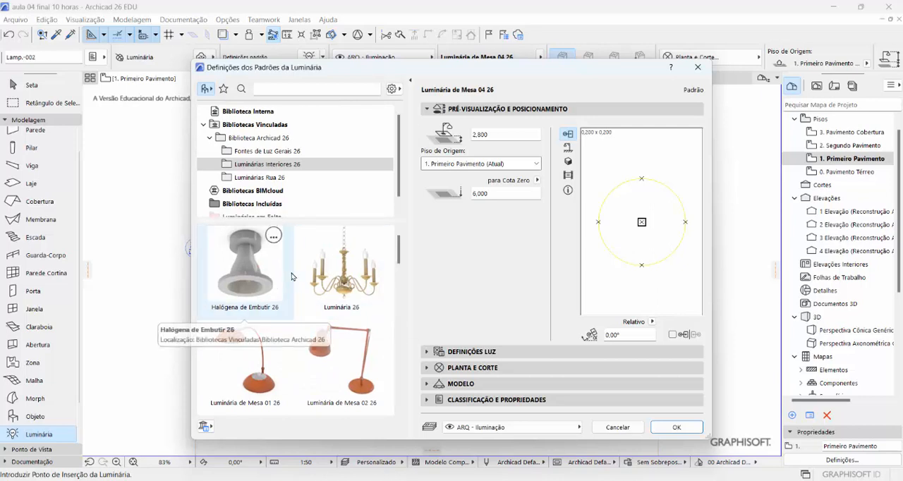
scroll(297, 273, down, 2)
scroll(296, 273, up, 2)
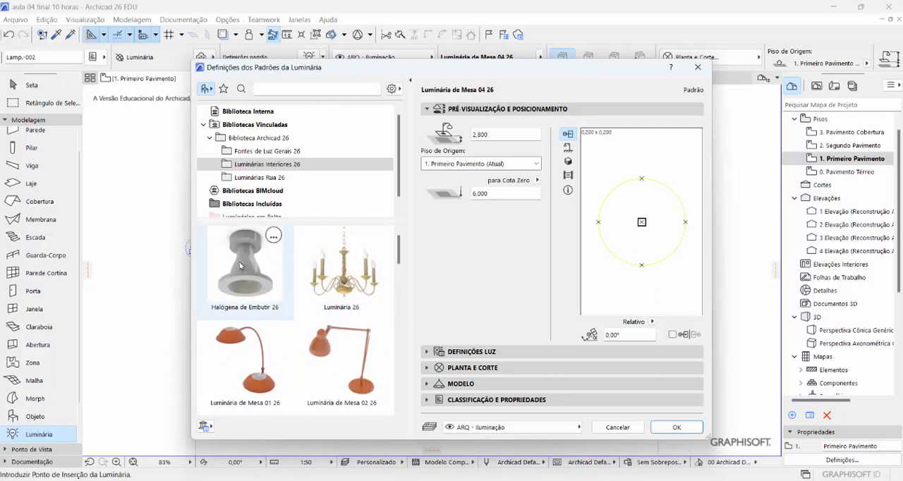
scroll(311, 283, down, 3)
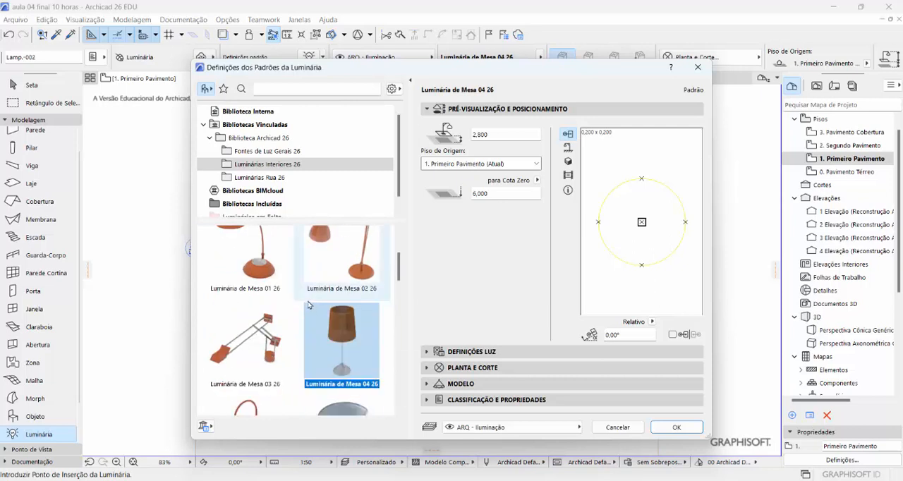
scroll(308, 305, down, 5)
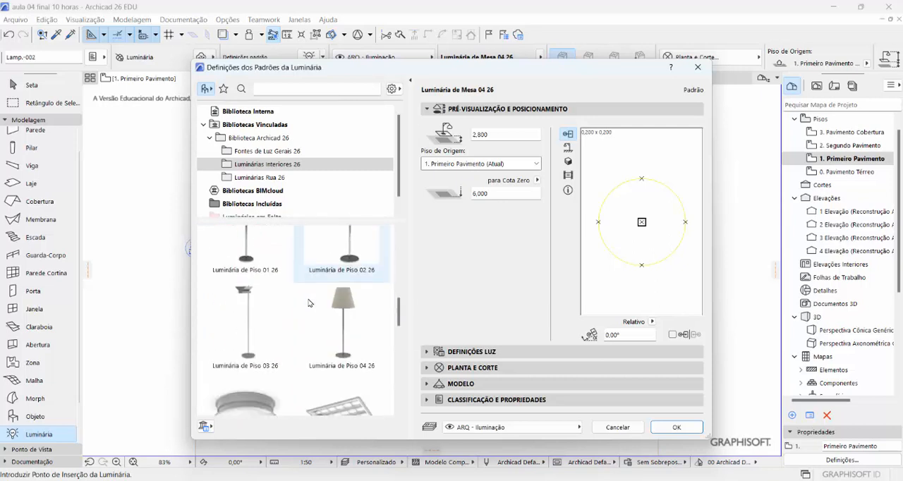
scroll(309, 303, down, 1)
scroll(308, 302, down, 1)
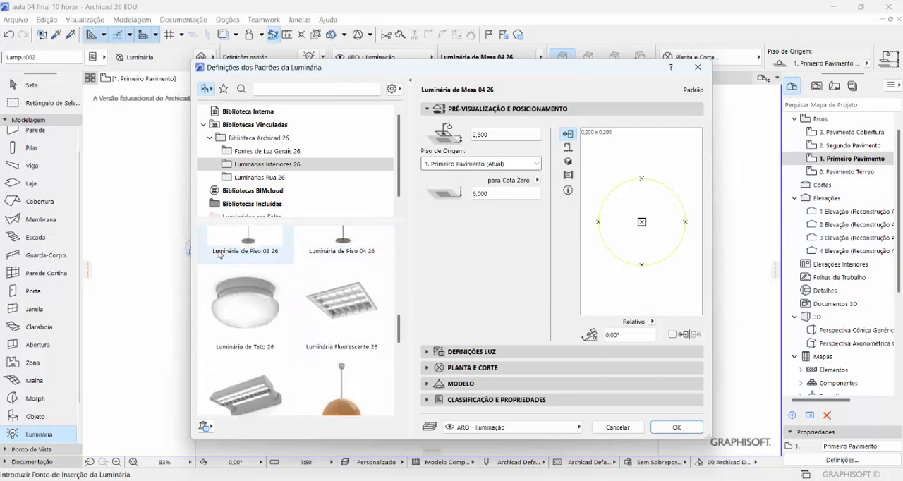
scroll(235, 300, down, 4)
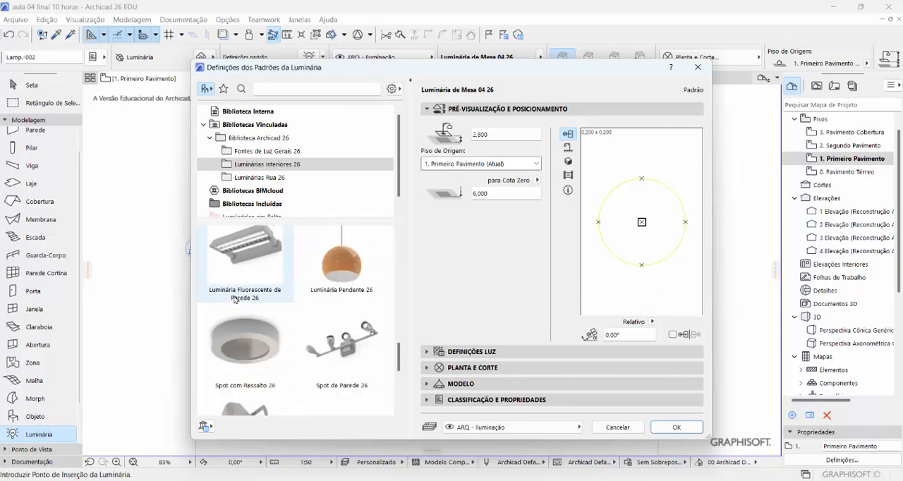
click(250, 317)
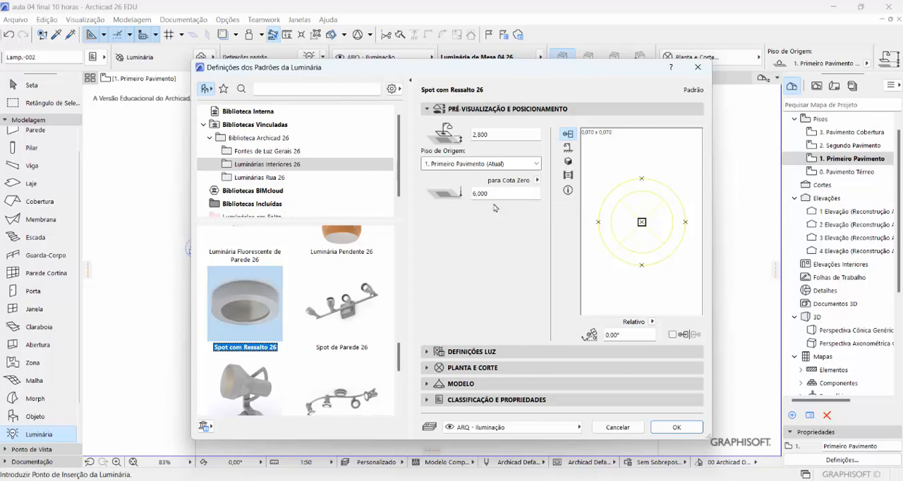
Set the spot lamp's elevation to project zero to 6,200 and accept the default settings
drag(488, 193, 478, 194)
text(2)
key(Return)
click(669, 429)
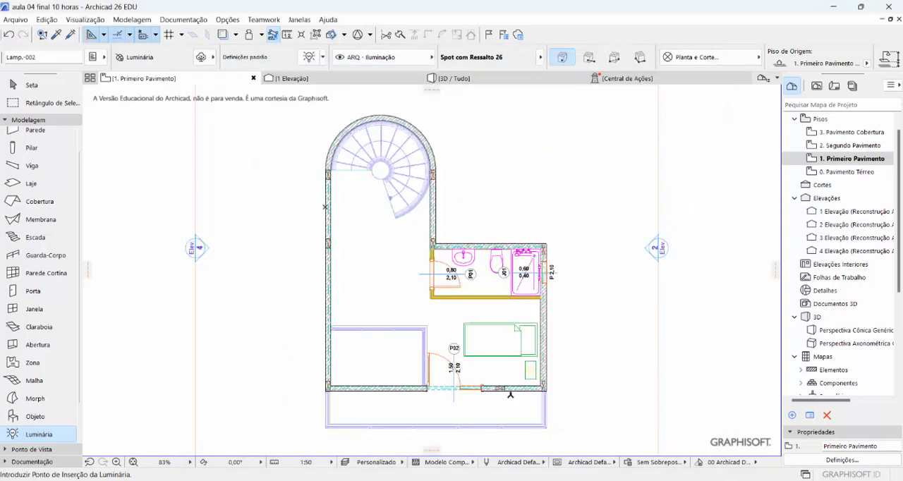
Place two ceiling spots over the bed, horizontally aligned and about 1,15 m apart
scroll(510, 394, up, 5)
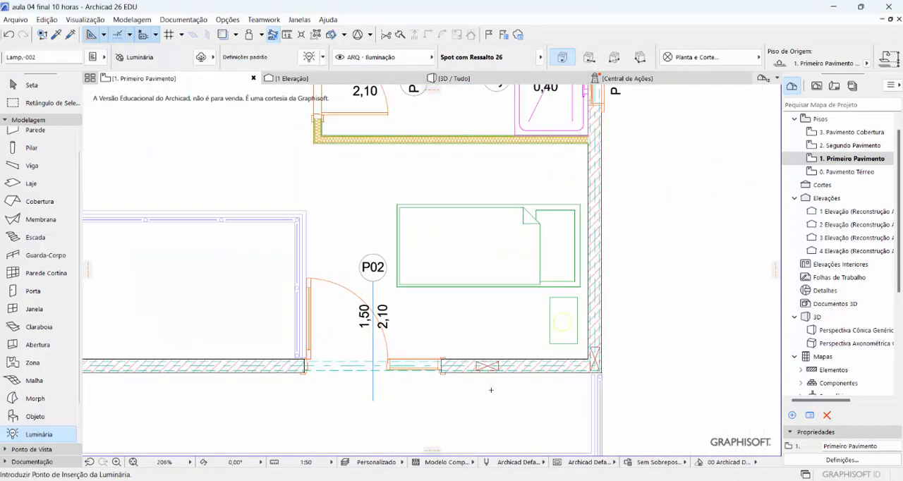
scroll(385, 289, up, 1)
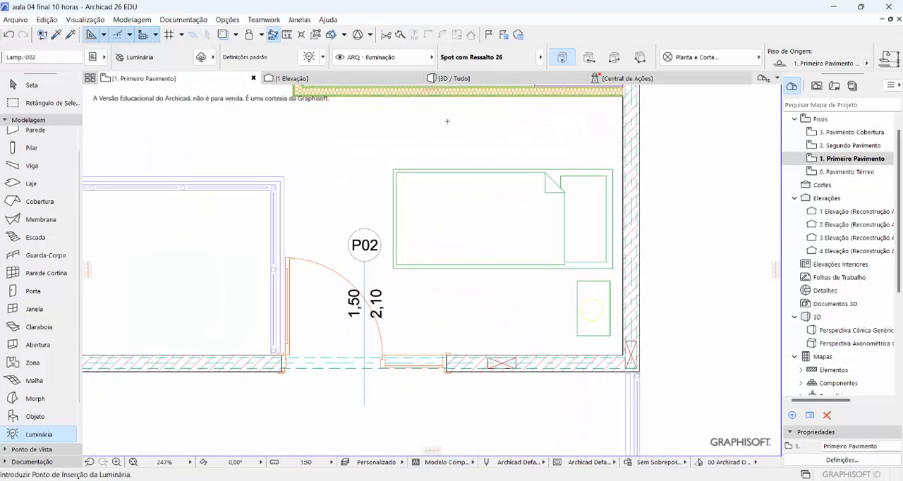
middle_drag(455, 144, 468, 159)
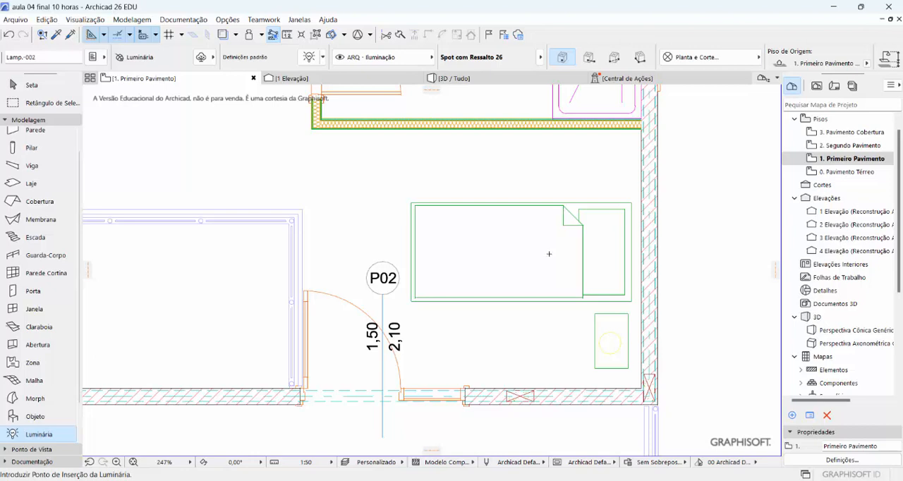
click(549, 254)
mouse_move(550, 253)
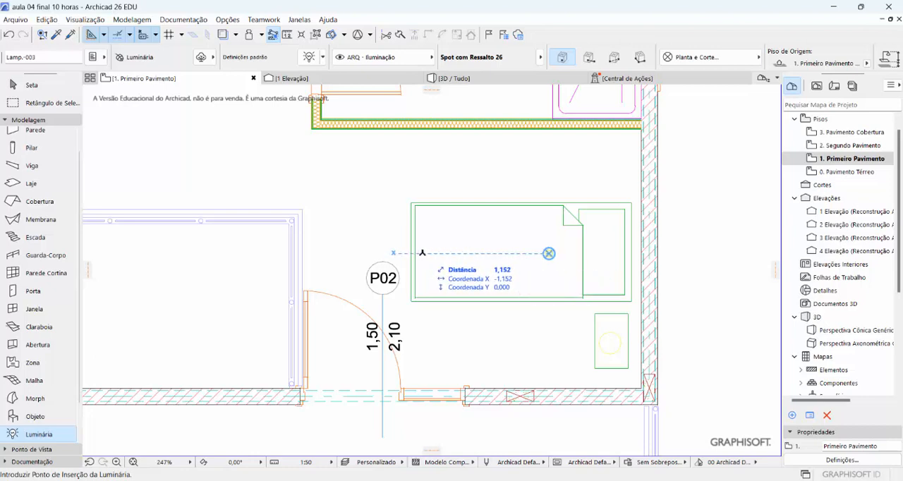
click(422, 252)
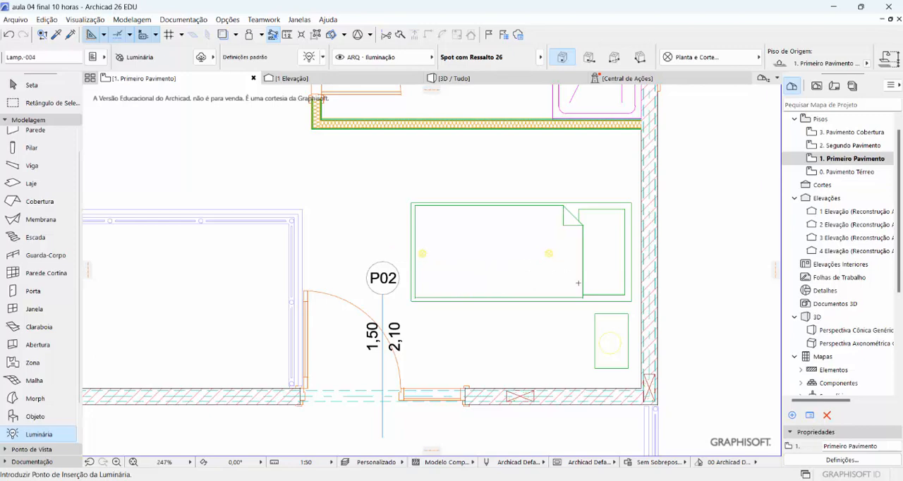
Place one ceiling spot in the bathroom, just below the toilet on the plan
scroll(577, 283, down, 3)
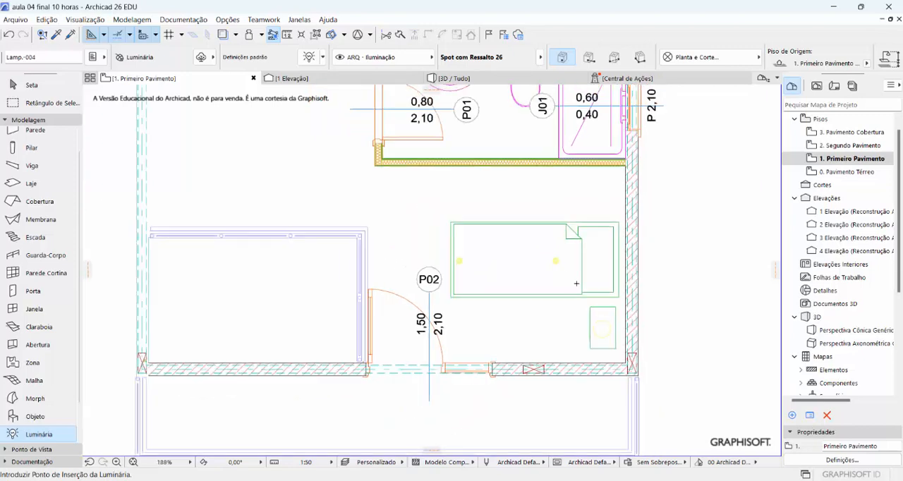
scroll(541, 103, up, 3)
scroll(533, 110, up, 1)
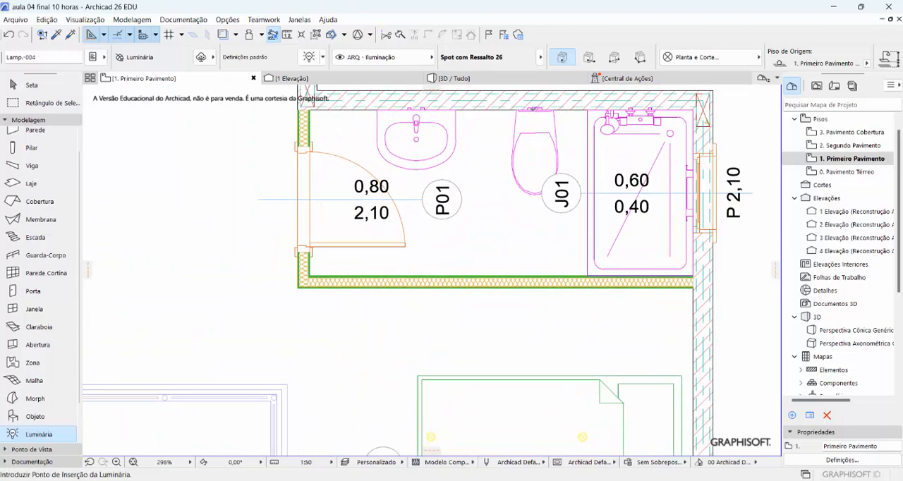
click(511, 194)
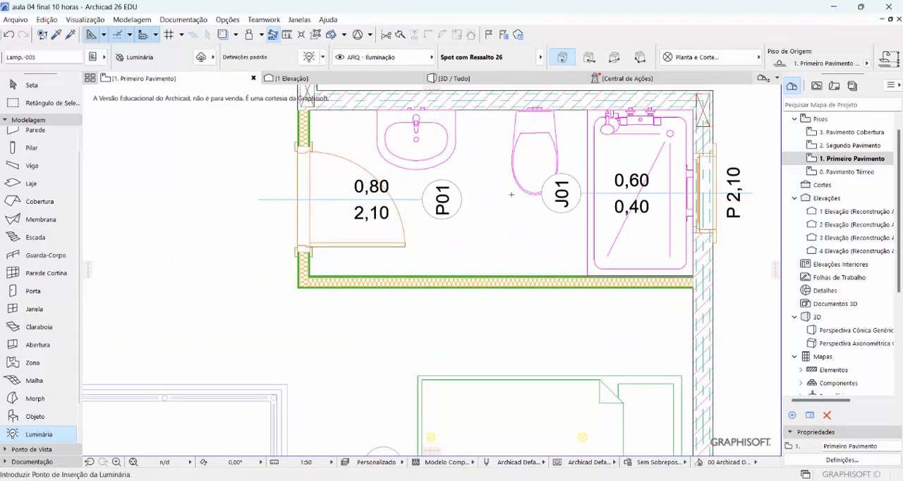
Place two vertically aligned ceiling spots about 1,59 m apart in the open area between the spiral stair and the floor void
scroll(574, 222, down, 5)
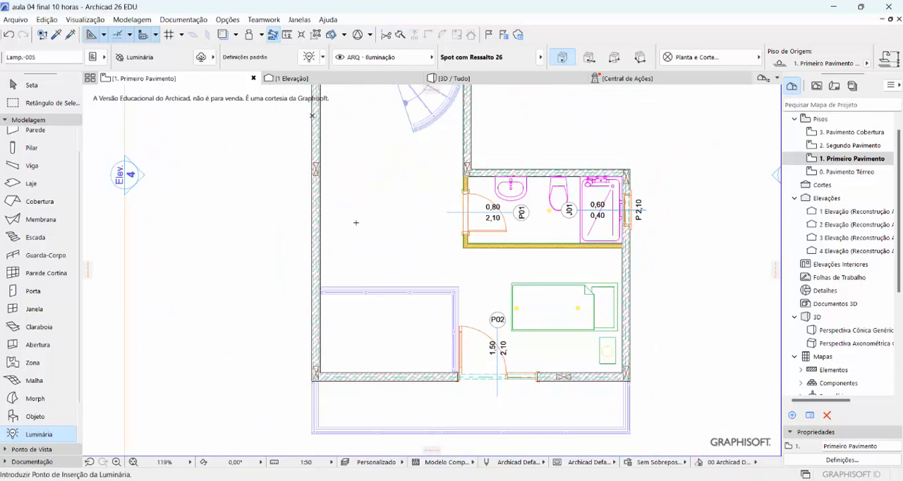
middle_drag(379, 242, 412, 313)
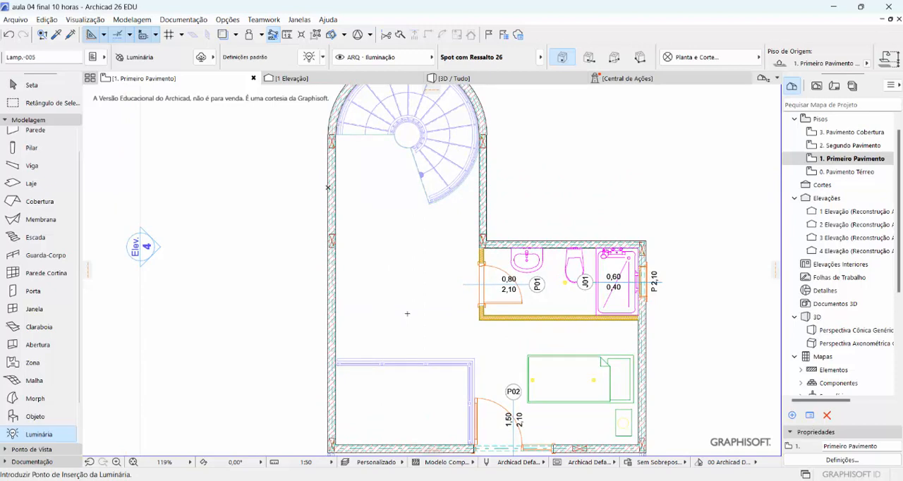
click(407, 313)
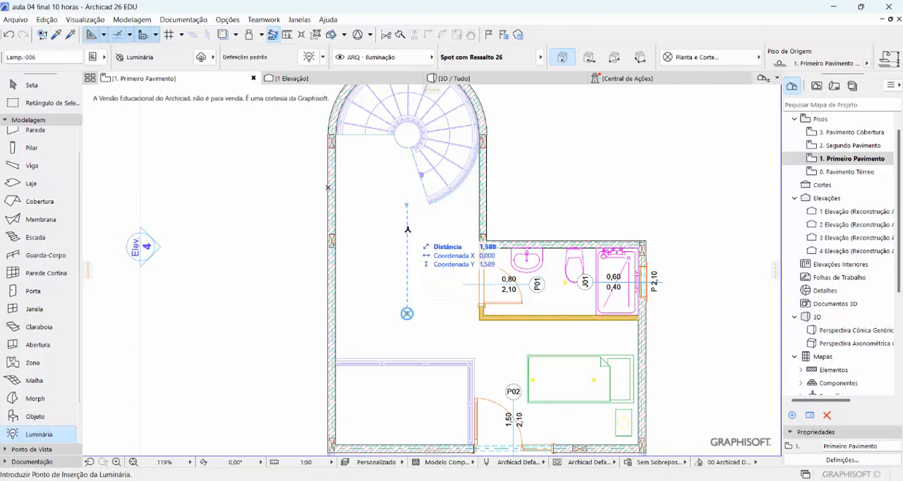
click(407, 229)
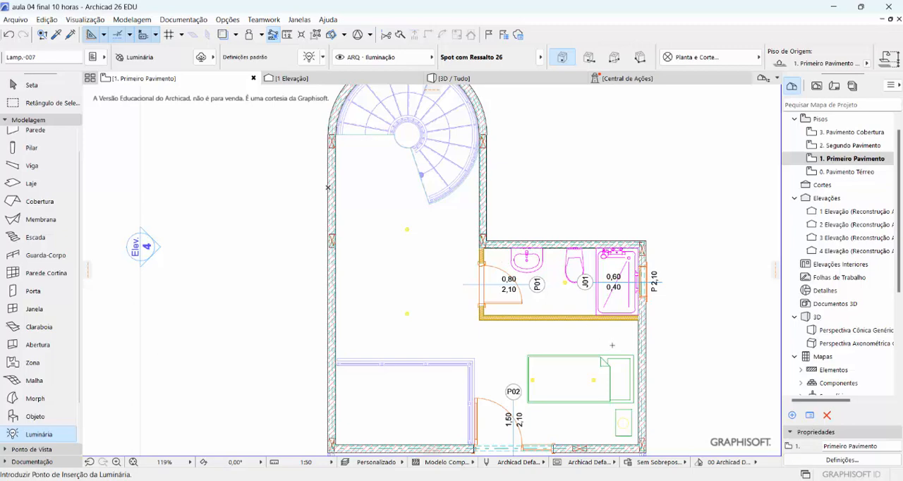
Place a camera in the open area west of the bathroom, aimed about 4,57 m diagonally toward the floor beside the nightstand
scroll(613, 345, down, 3)
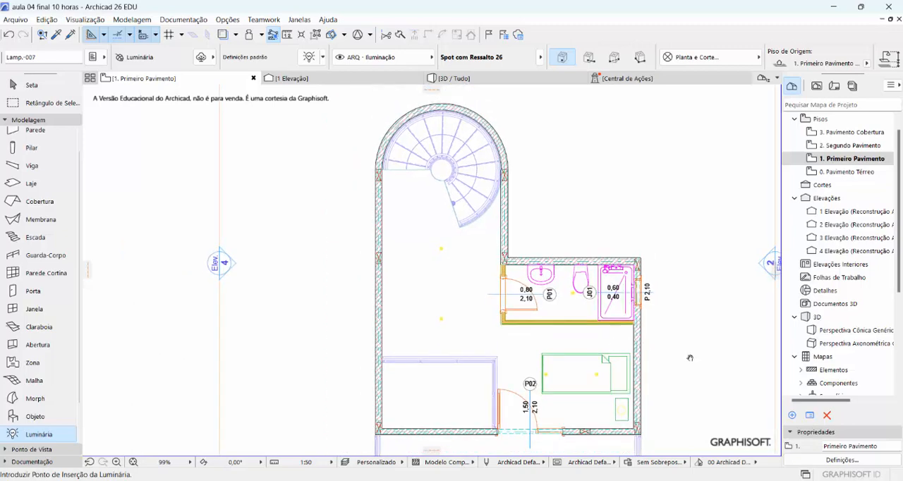
scroll(622, 307, down, 1)
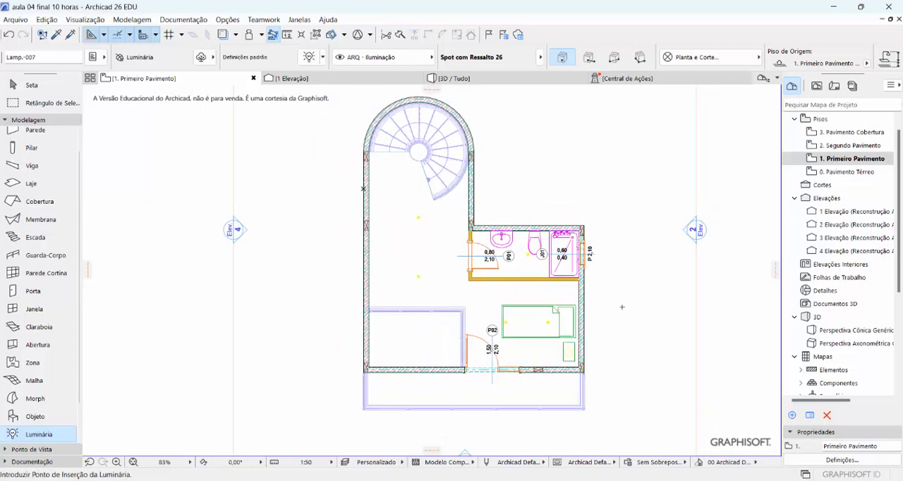
middle_drag(622, 307, 594, 318)
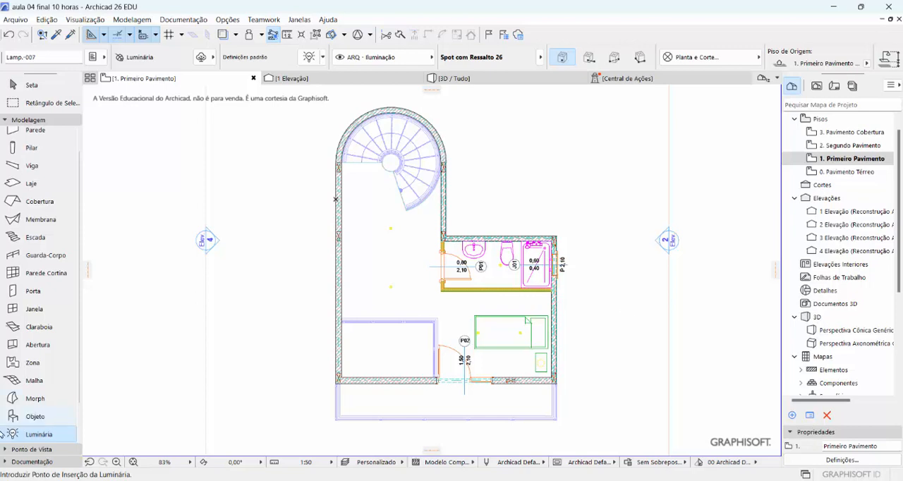
click(40, 450)
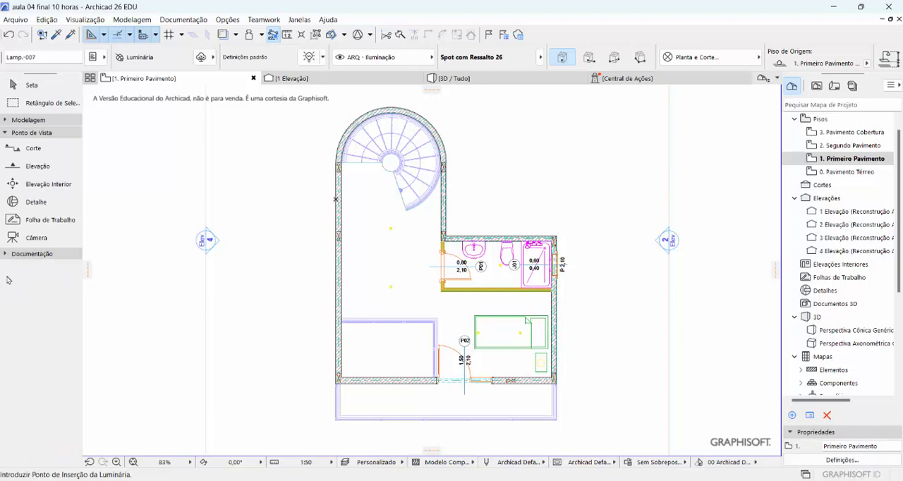
click(30, 241)
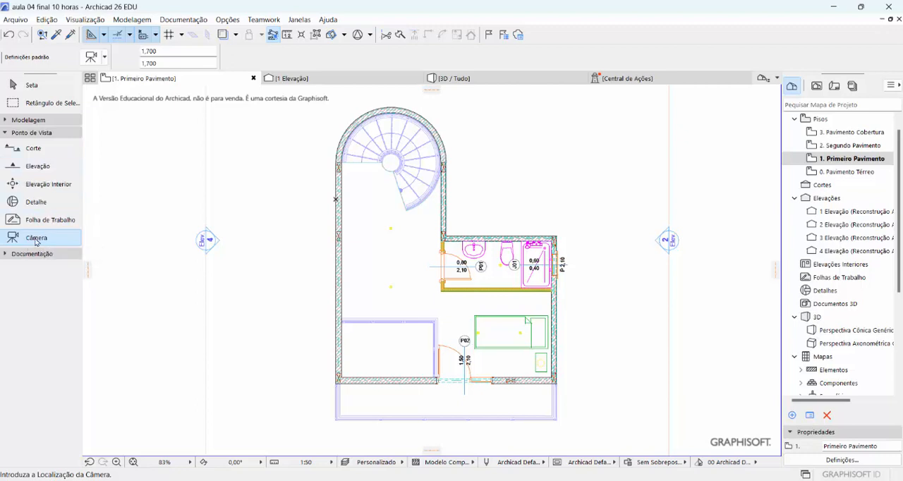
scroll(465, 343, up, 3)
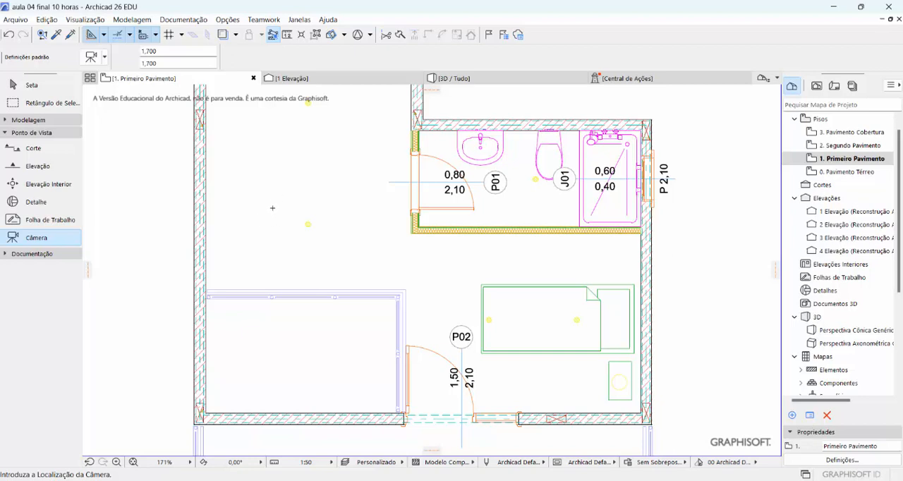
click(273, 210)
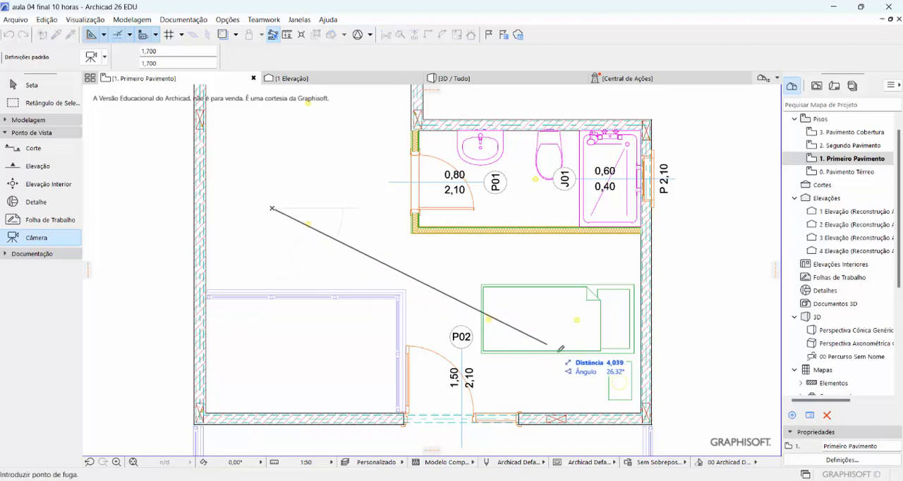
click(575, 383)
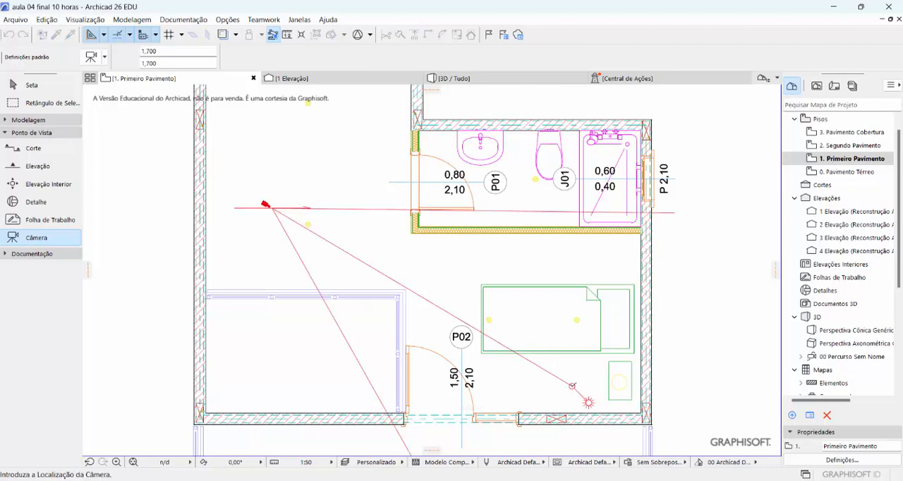
Set both the camera height (Câmera Z) and the target height (Alt.P.Fuga) of the placed camera to 4,900
scroll(572, 353, down, 3)
scroll(586, 306, up, 2)
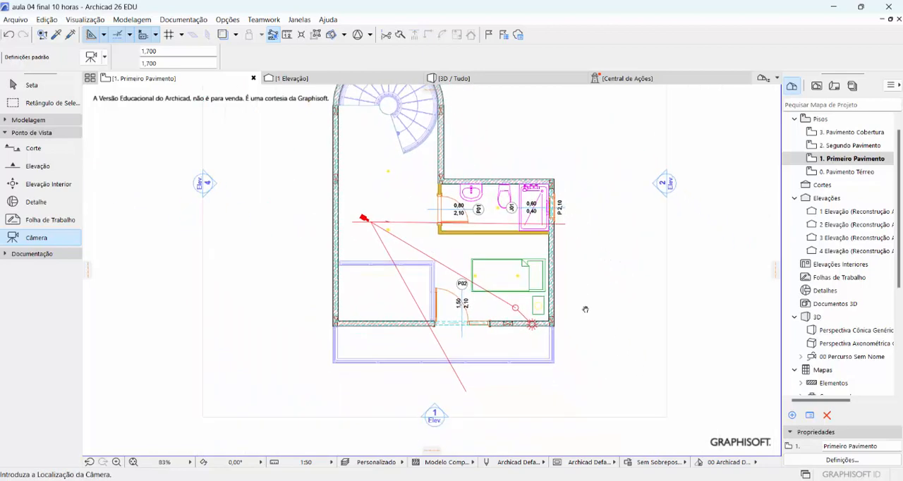
scroll(459, 230, up, 2)
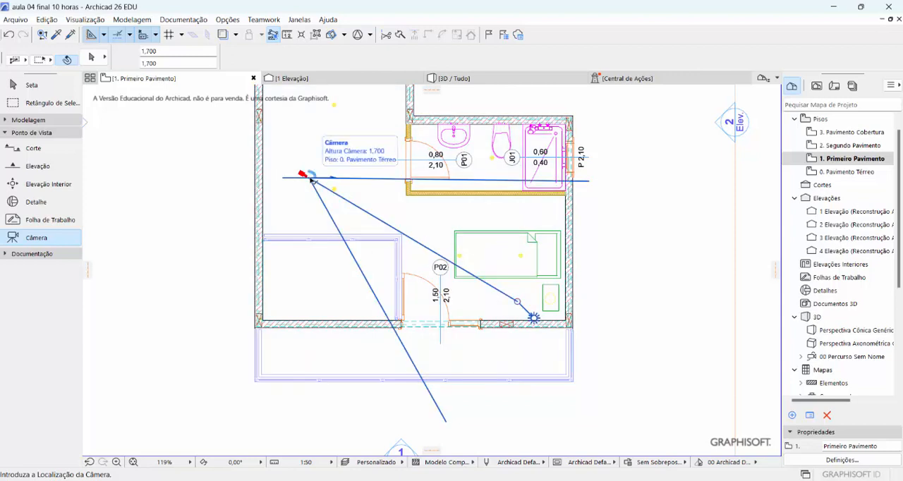
click(310, 179)
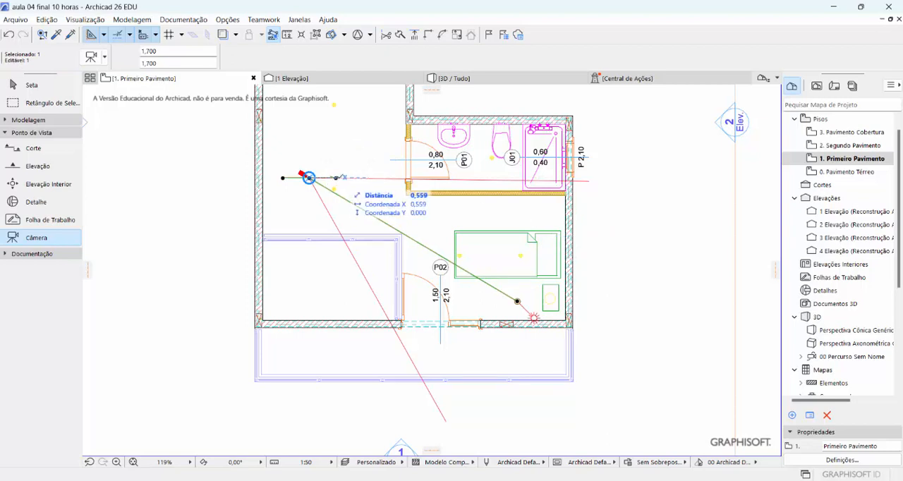
right_click(336, 177)
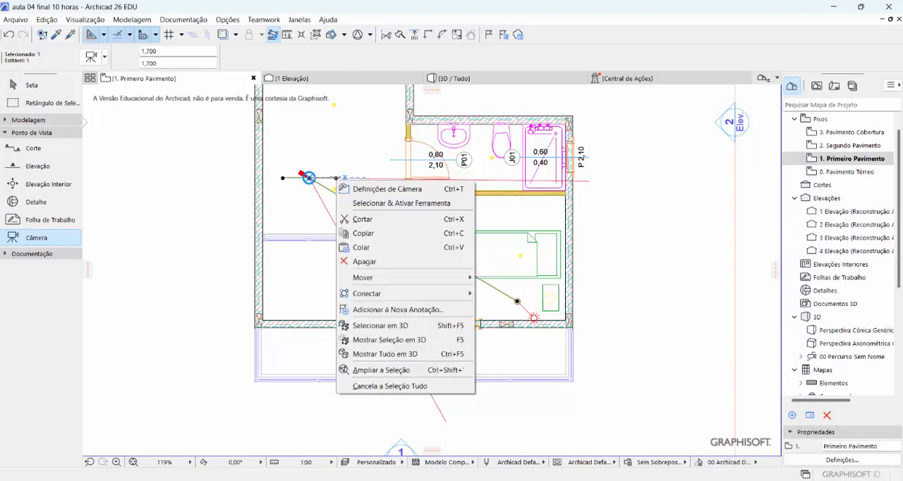
click(369, 191)
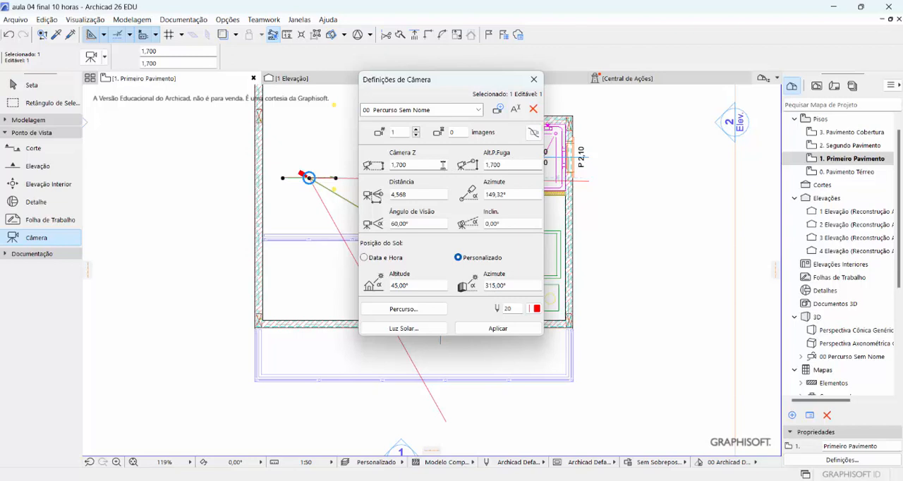
click(411, 164)
text(4,9)
click(506, 163)
drag(506, 164, 480, 167)
text(4,9)
click(412, 166)
Set the camera's viewing angle to 85°, apply the settings, and show the camera's view in 3D
click(411, 224)
drag(411, 223, 387, 224)
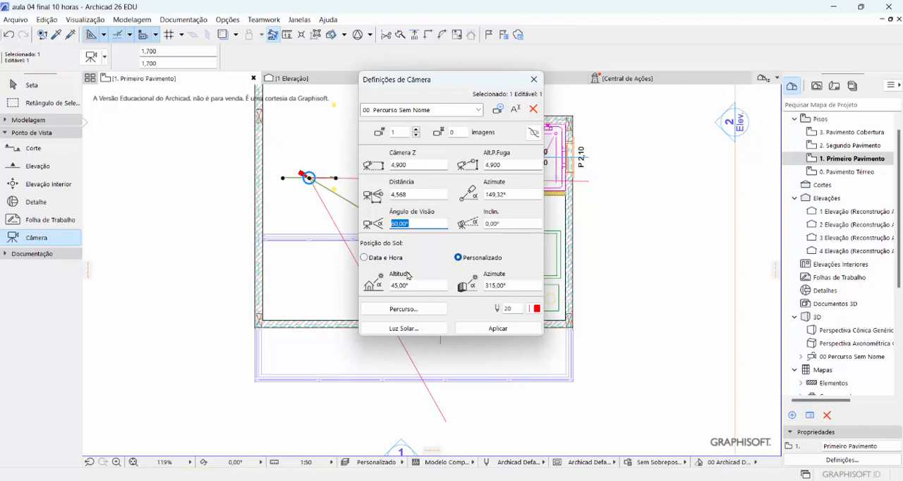
text(85)
key(Return)
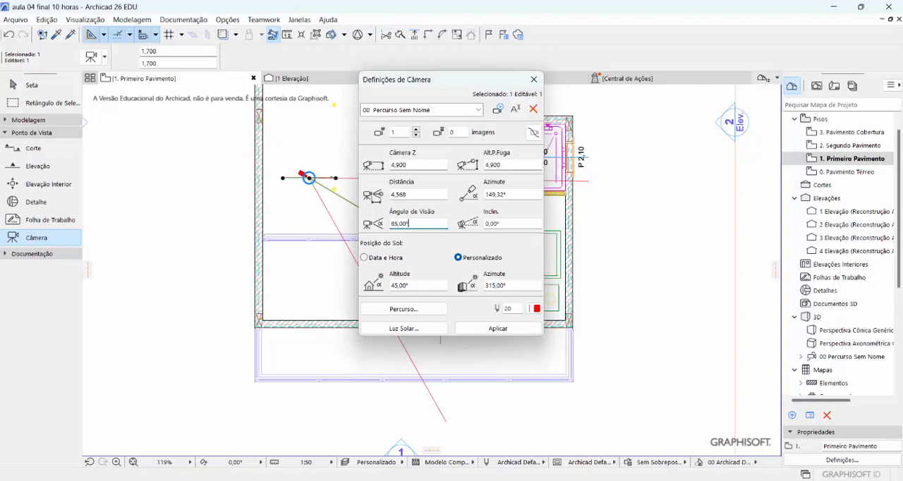
click(497, 329)
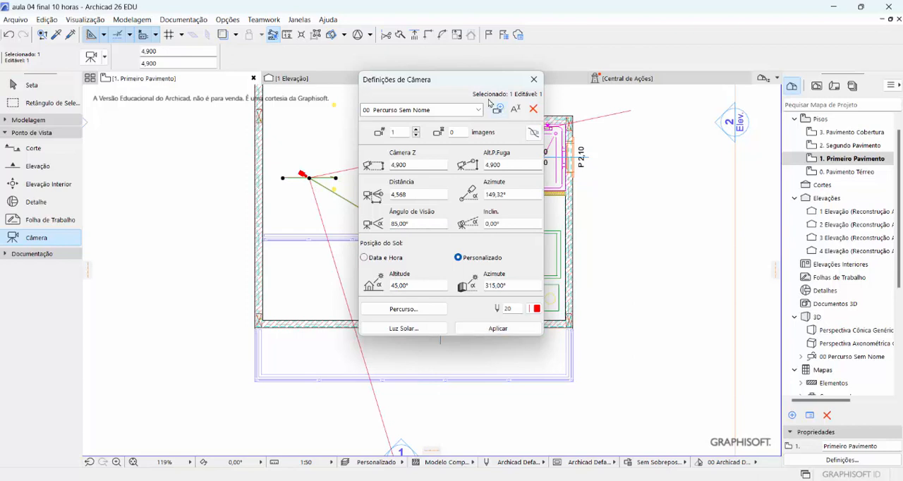
click(533, 81)
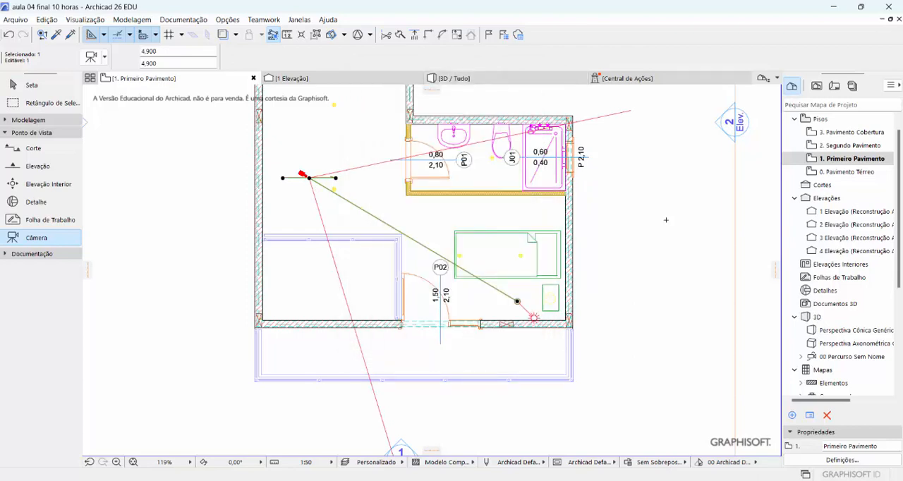
right_click(308, 177)
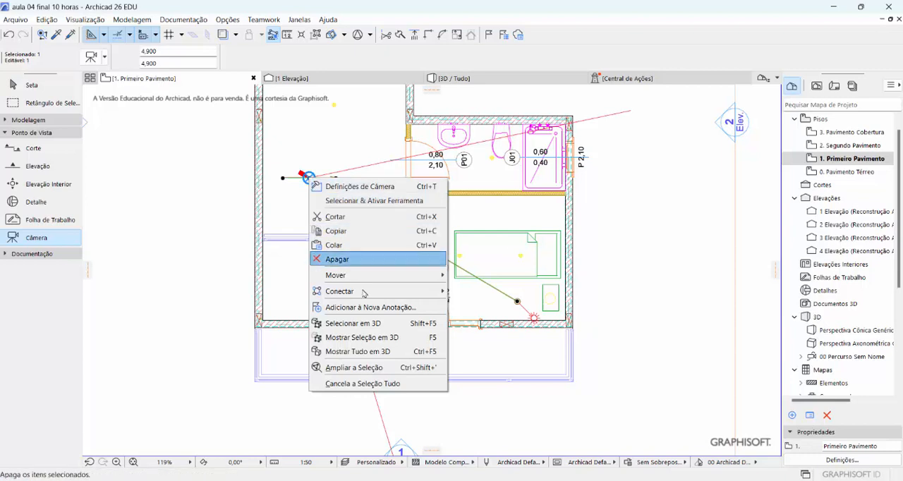
click(381, 338)
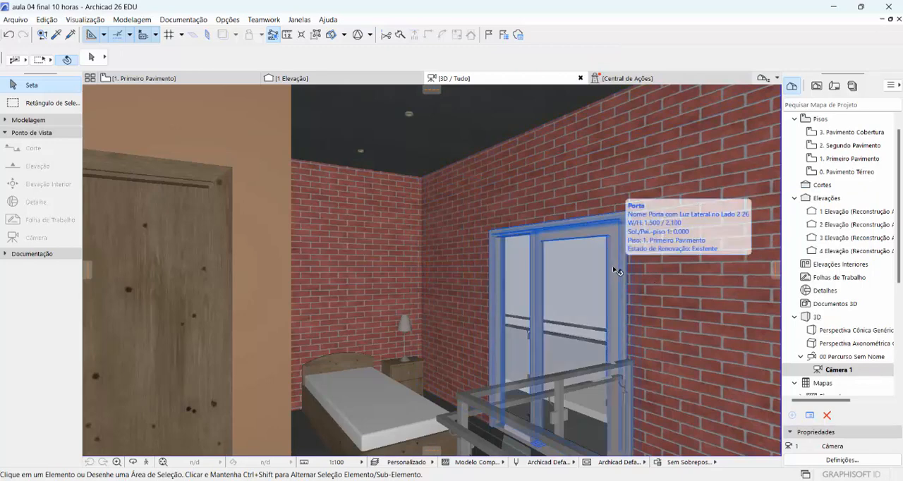
Set the 3D opening angle of the bathroom door to 90° in its opening type and angle settings
click(174, 297)
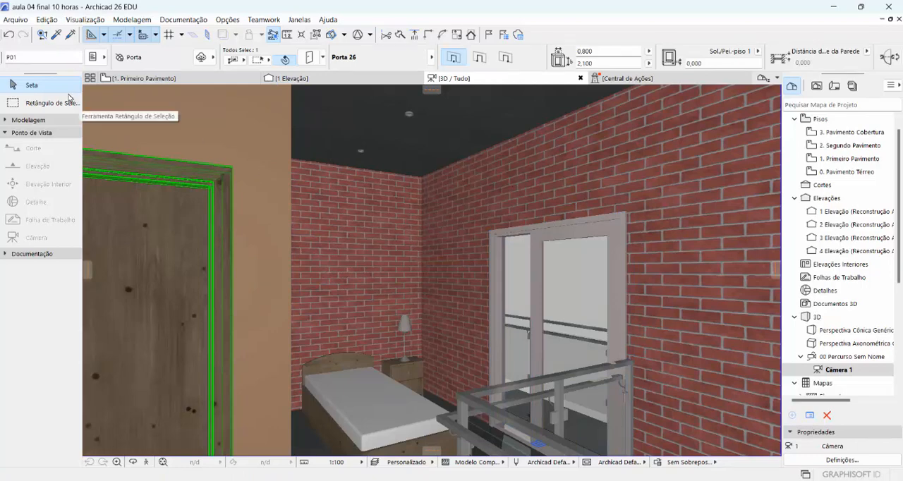
click(53, 119)
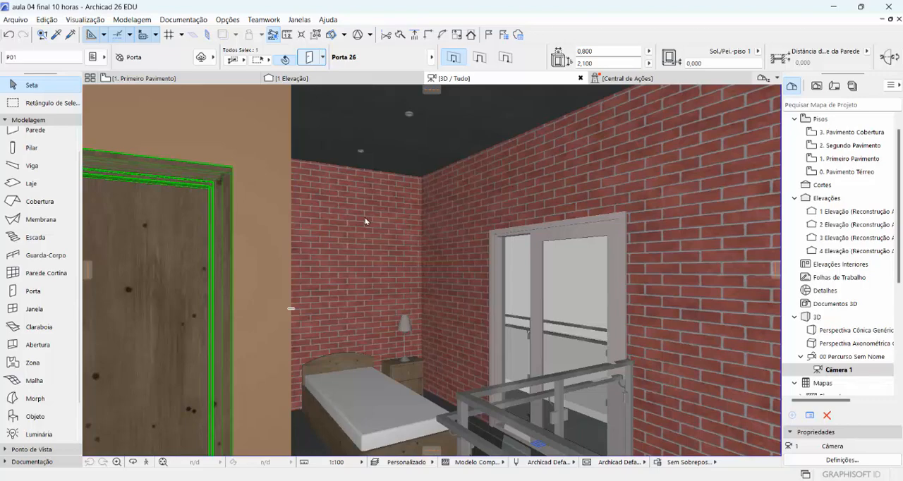
key(ctrl+t)
click(535, 83)
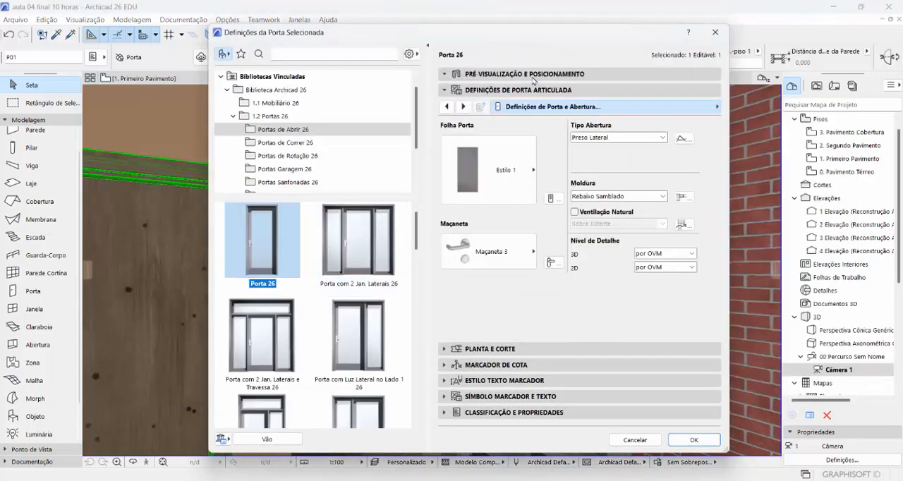
click(535, 74)
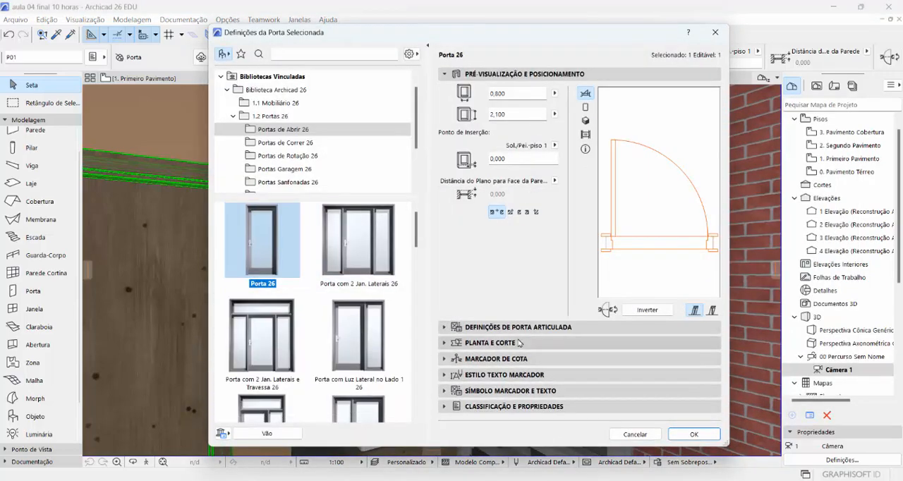
click(517, 327)
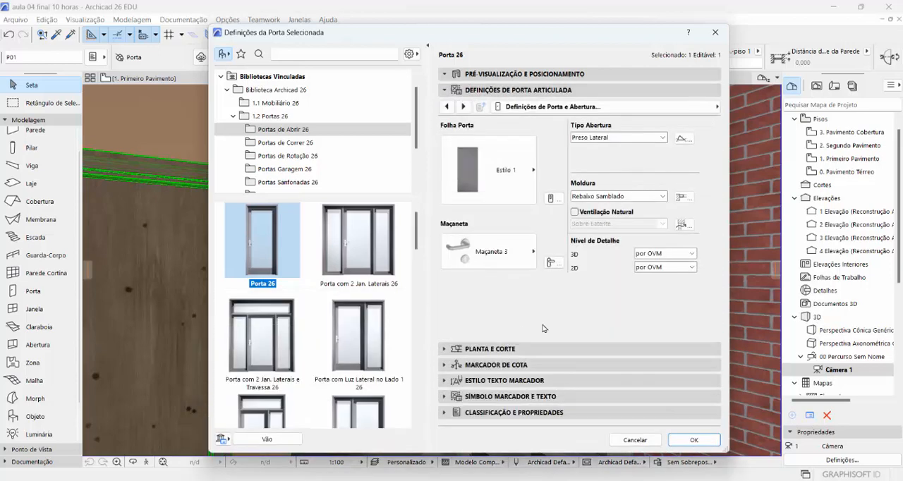
click(715, 108)
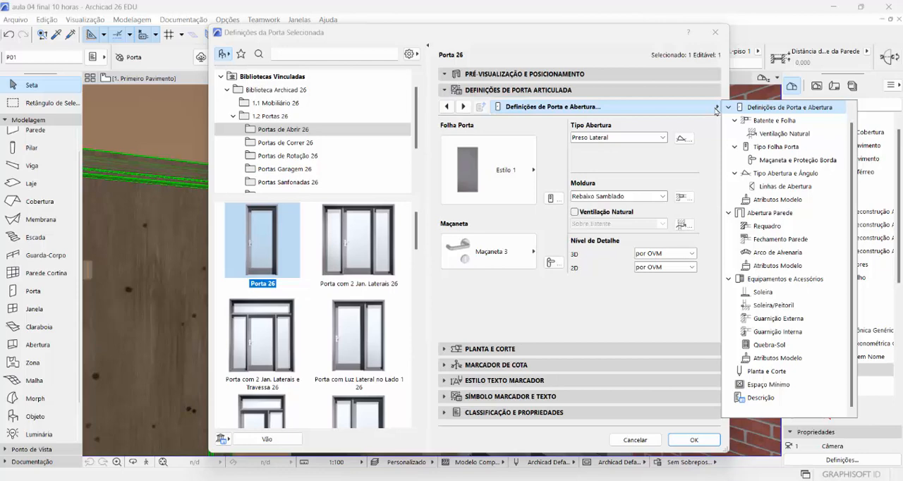
click(768, 174)
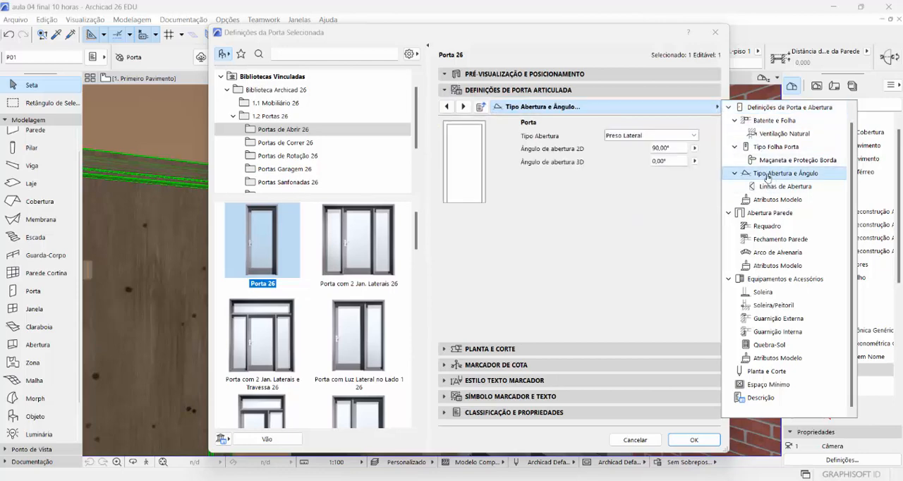
click(627, 213)
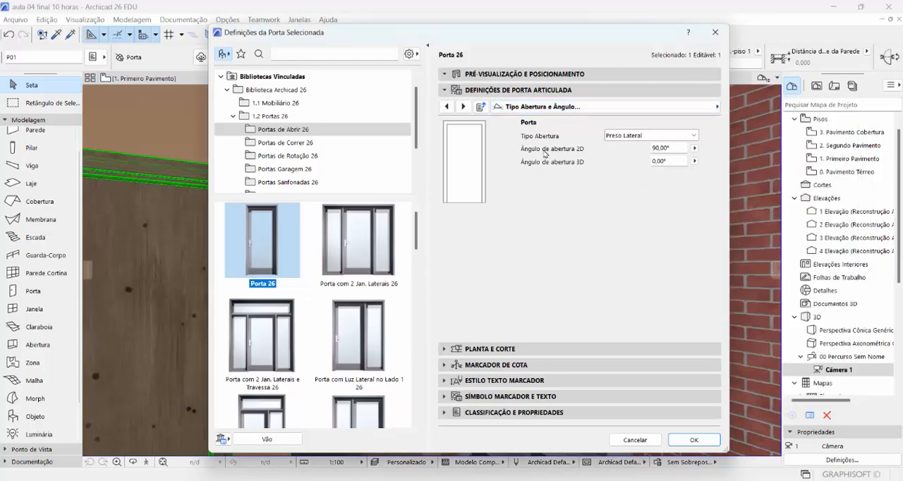
click(673, 162)
text(90)
key(Return)
click(716, 107)
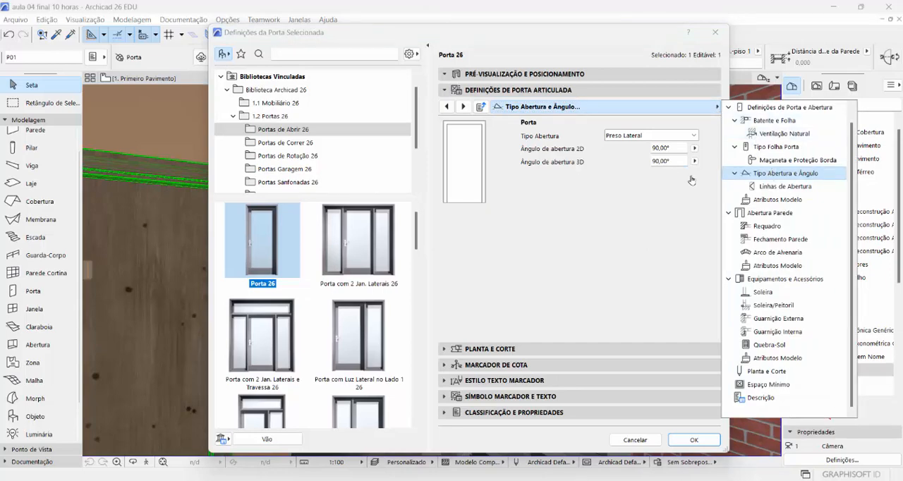
click(632, 247)
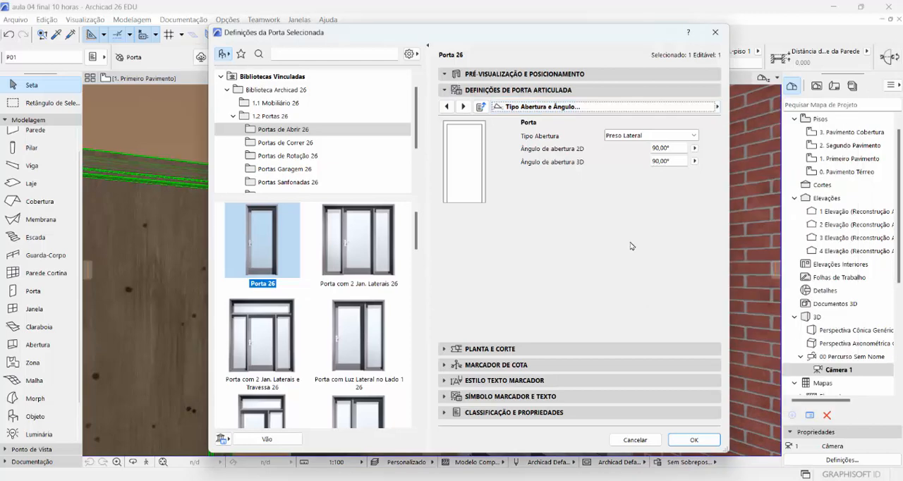
click(693, 440)
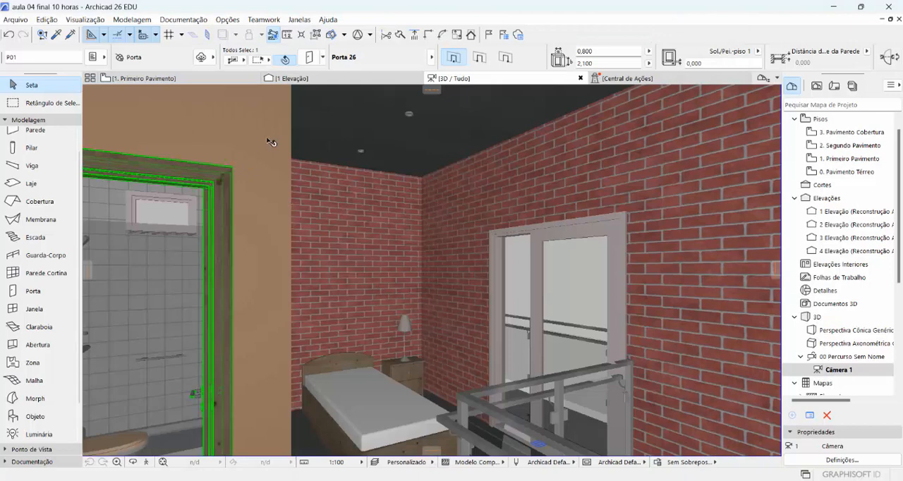
key(Escape)
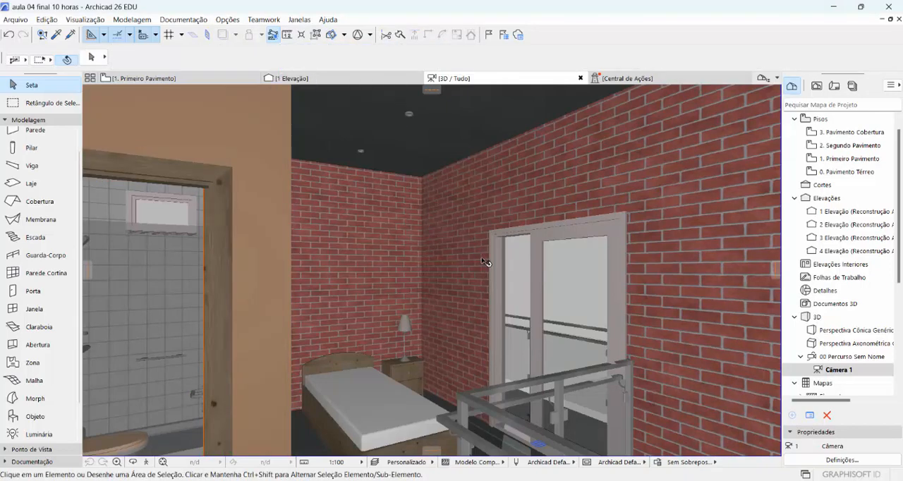
Open the photo rendering settings (Definições de FotoRenderização) for the bedroom camera view
mouse_move(205, 88)
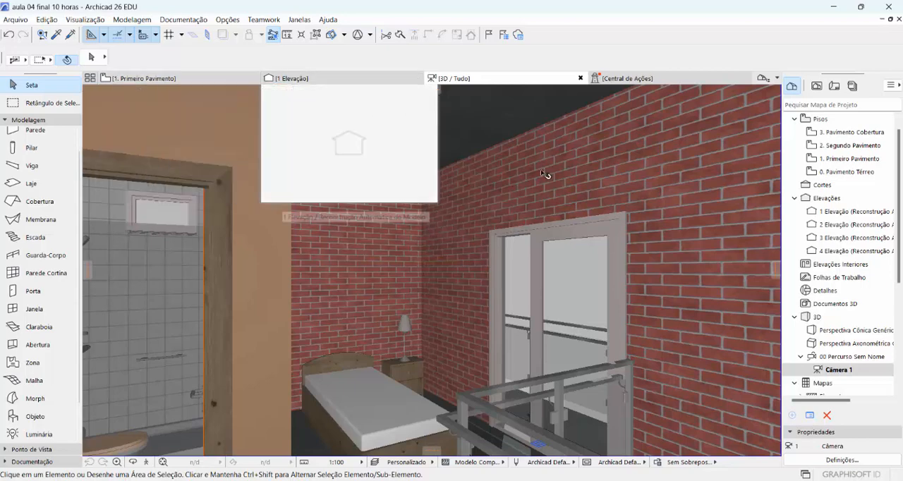
click(185, 20)
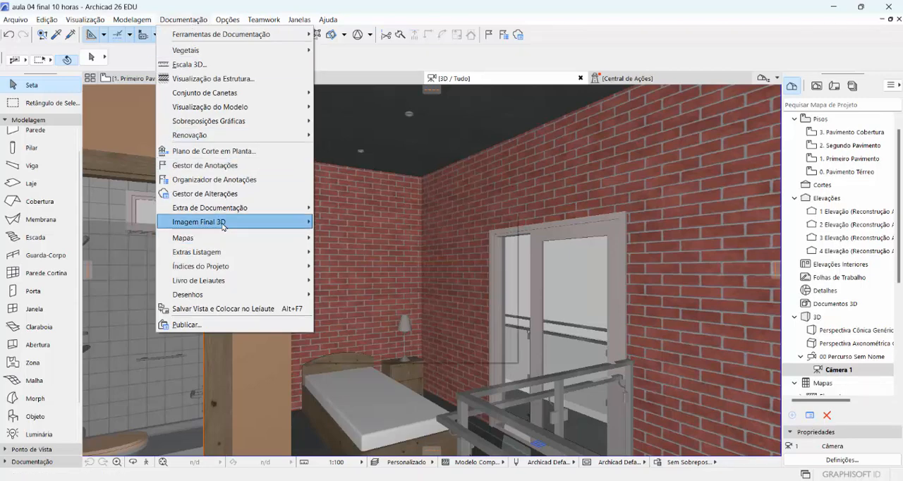
mouse_move(223, 226)
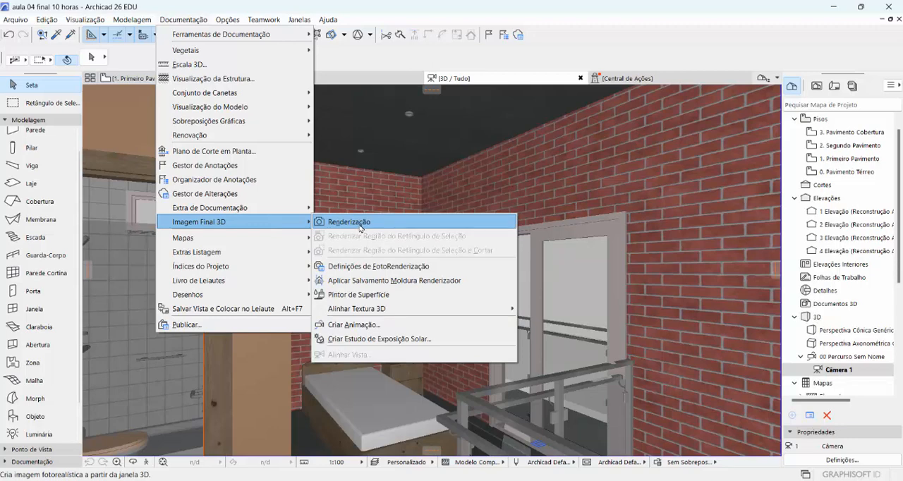
click(438, 268)
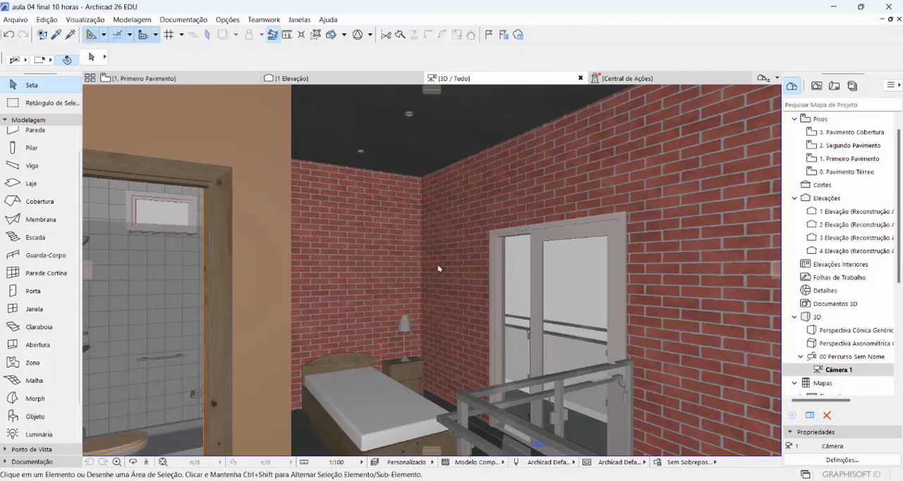
drag(819, 27, 789, 29)
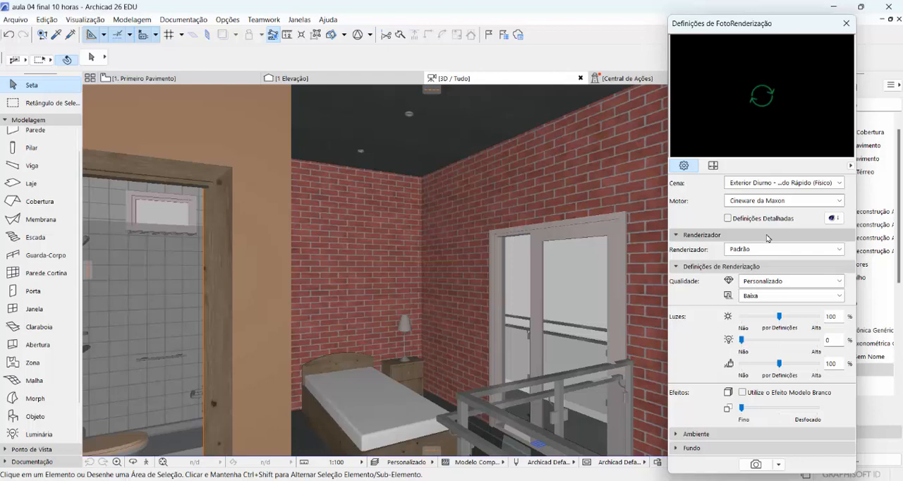
Choose the photorealistic scene "Interior Diurno - Método Rápido" for the rendering
click(766, 184)
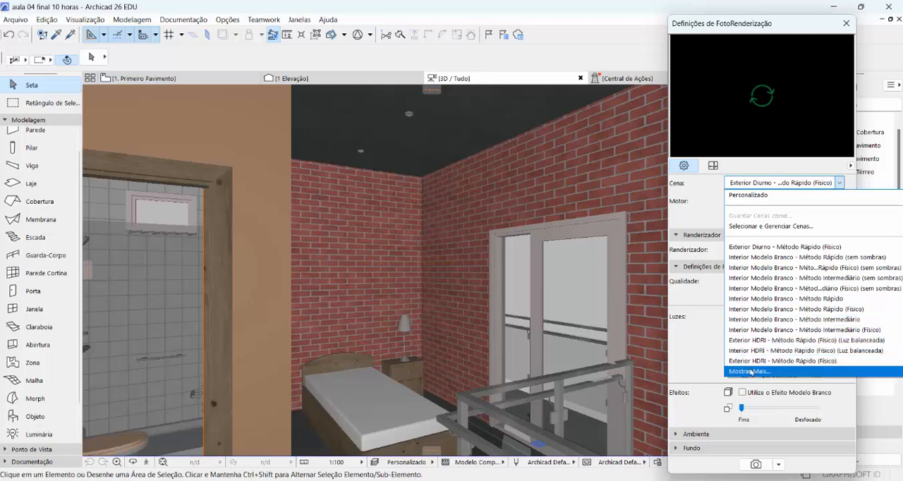
click(751, 371)
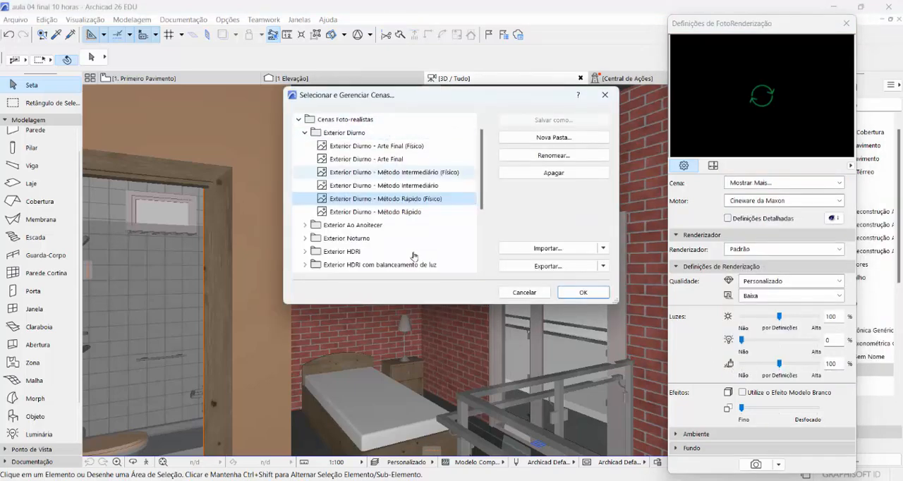
drag(436, 305, 451, 451)
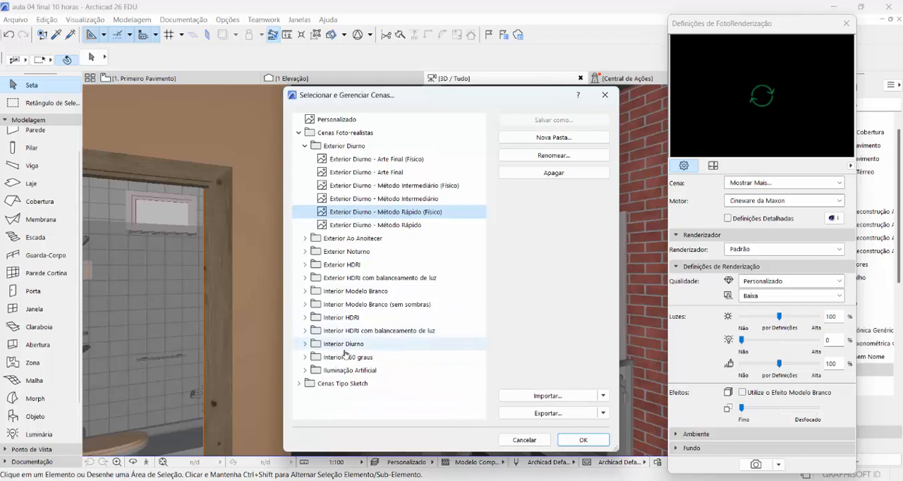
click(305, 146)
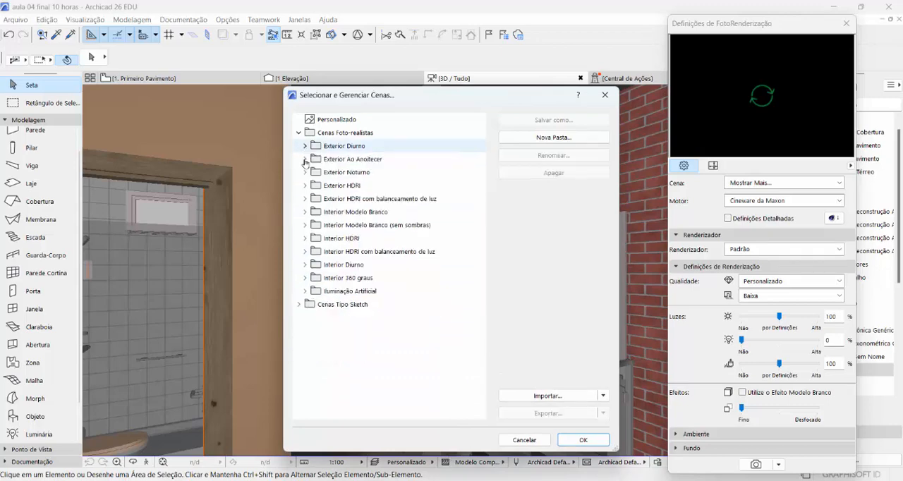
click(305, 265)
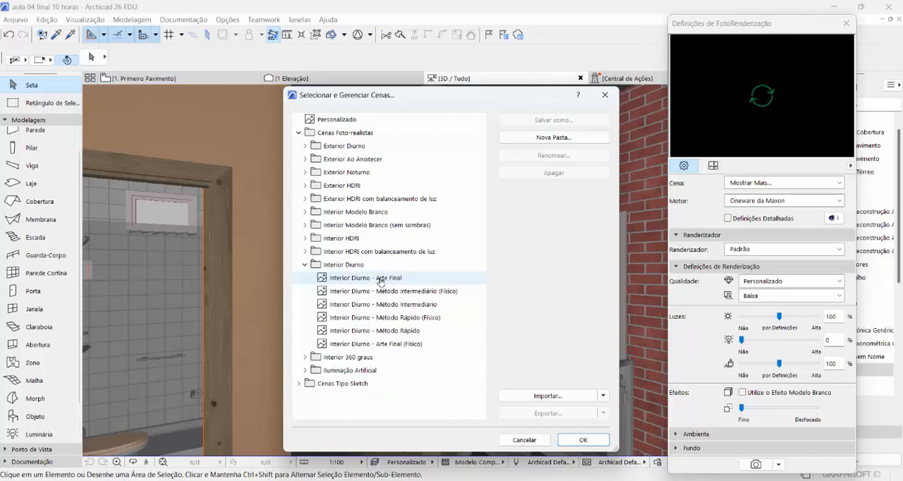
click(387, 336)
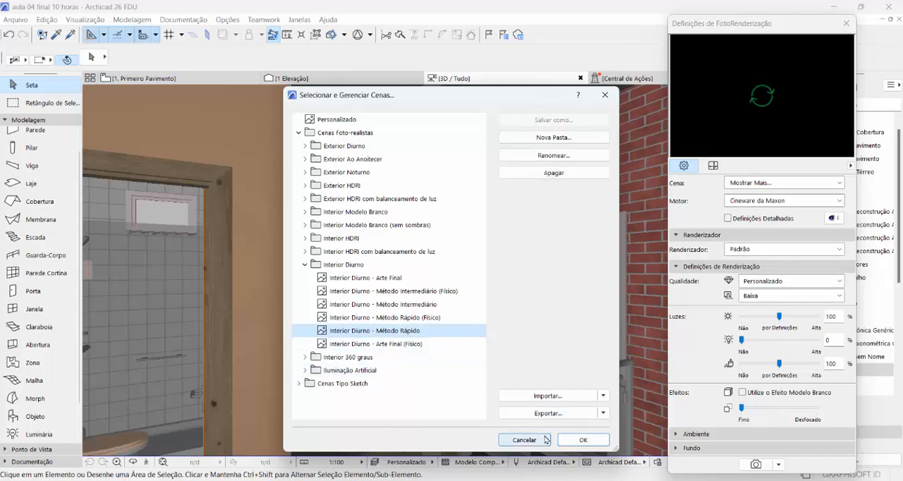
click(584, 440)
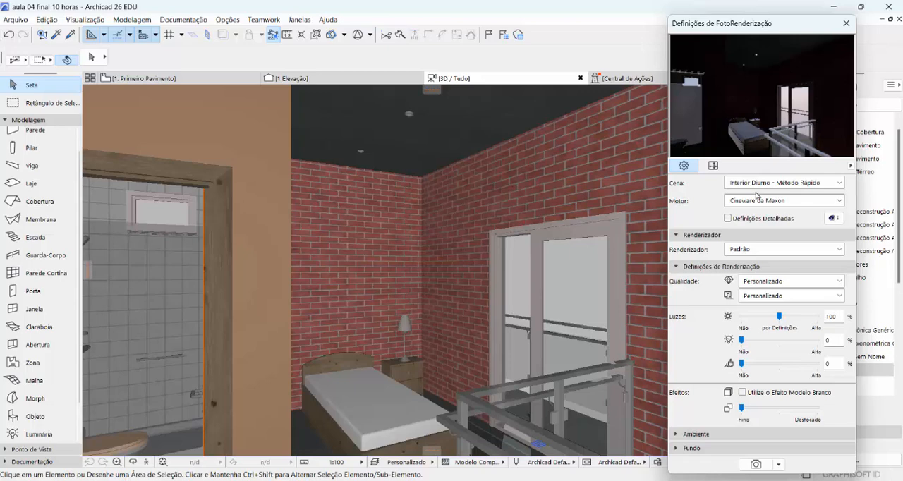
Set the lamp light intensity to 100% in the photo rendering's light settings
click(780, 341)
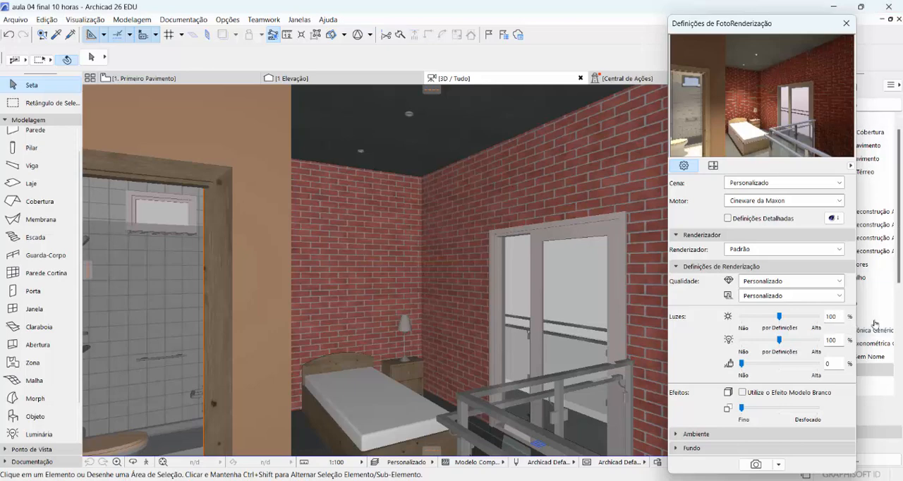
Apply the scene "Interior Diurno - Método Rápido (Físico)" with lamp light at 100% and refresh the rendering preview
click(820, 183)
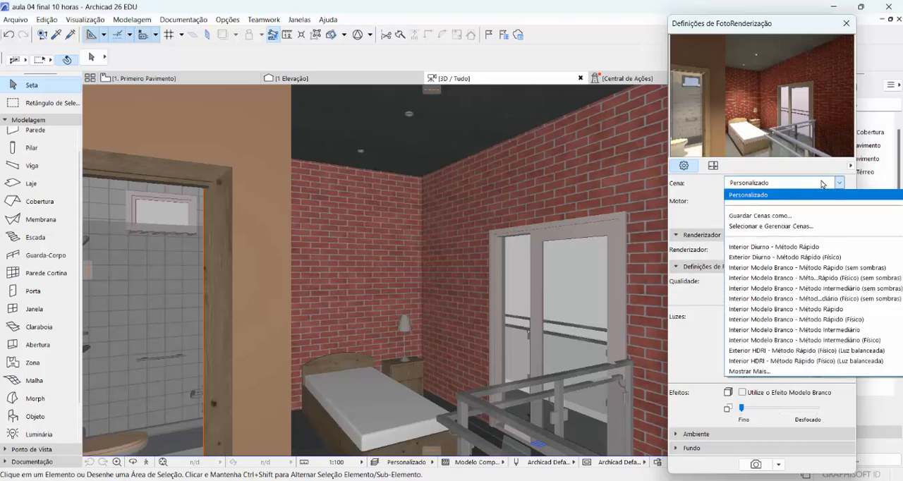
click(760, 372)
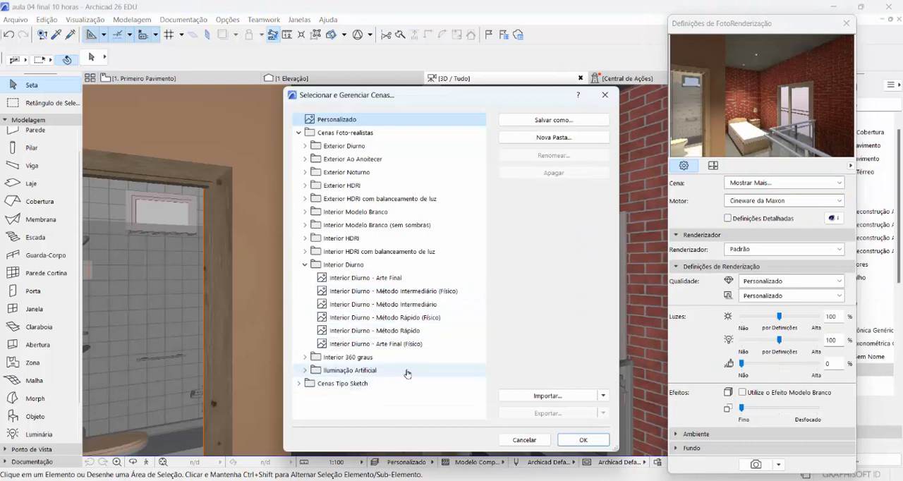
click(384, 318)
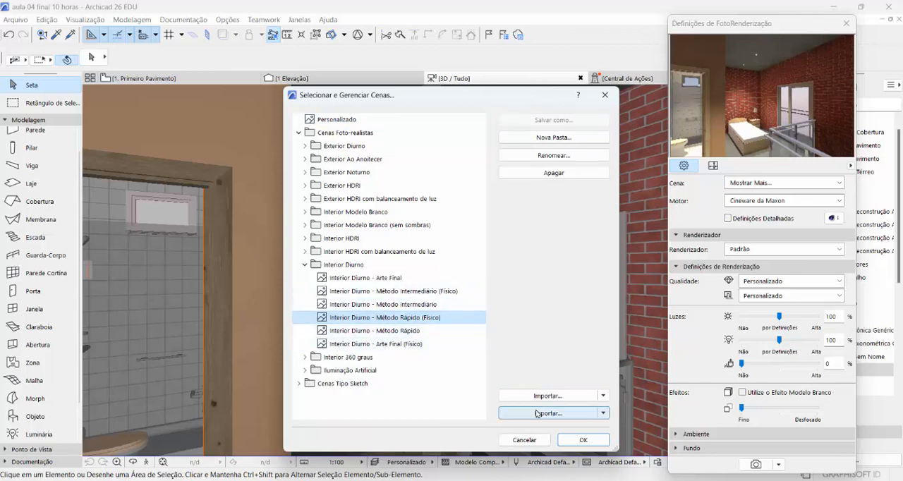
click(582, 441)
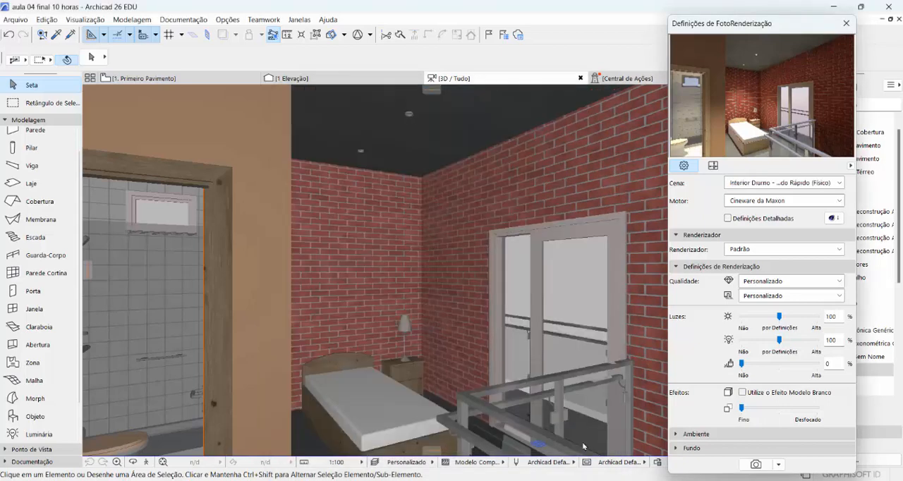
click(780, 340)
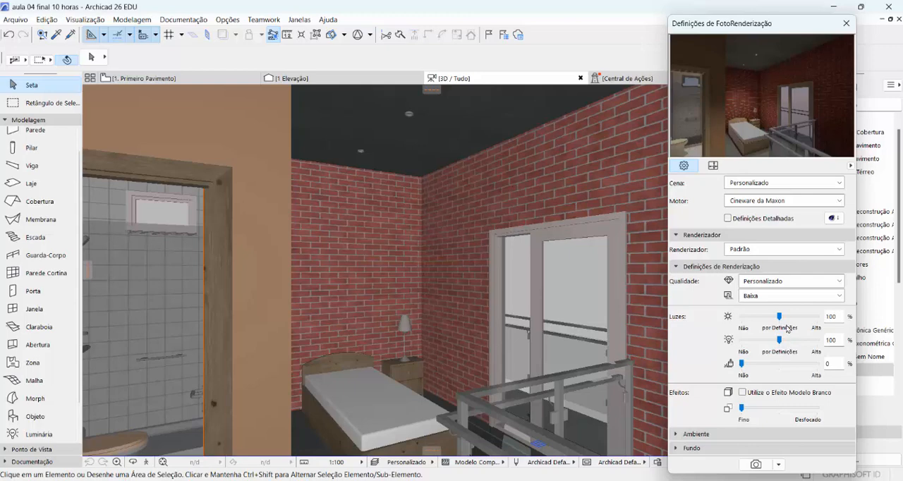
click(761, 98)
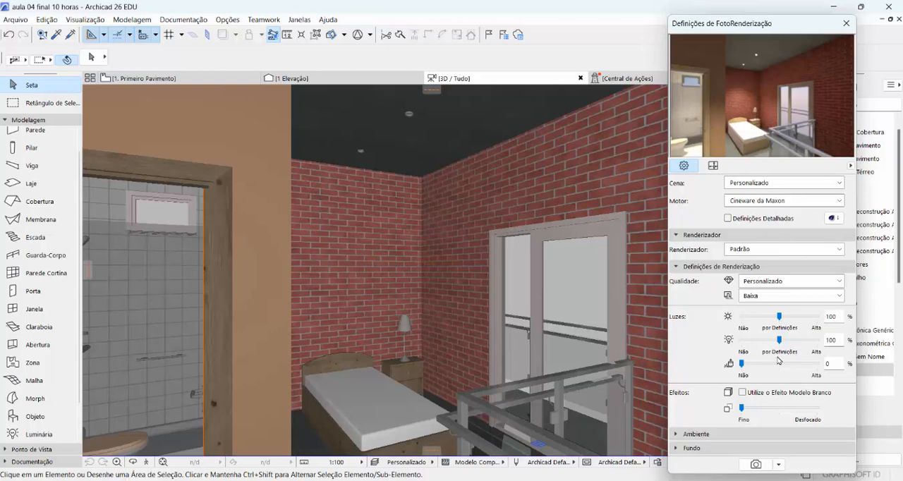
Apply the scene "Interior Diurno - Método Intermediário (Físico)", raise the lamp light to 100%, and refresh the preview
click(771, 184)
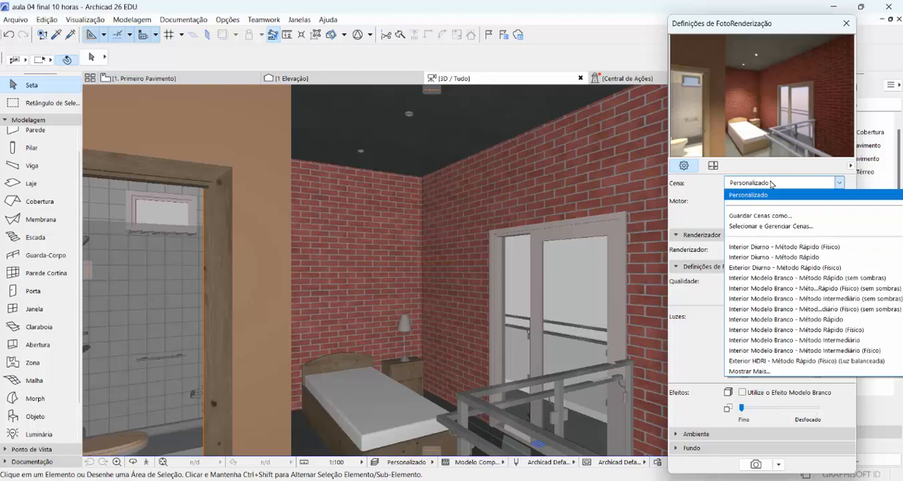
click(748, 372)
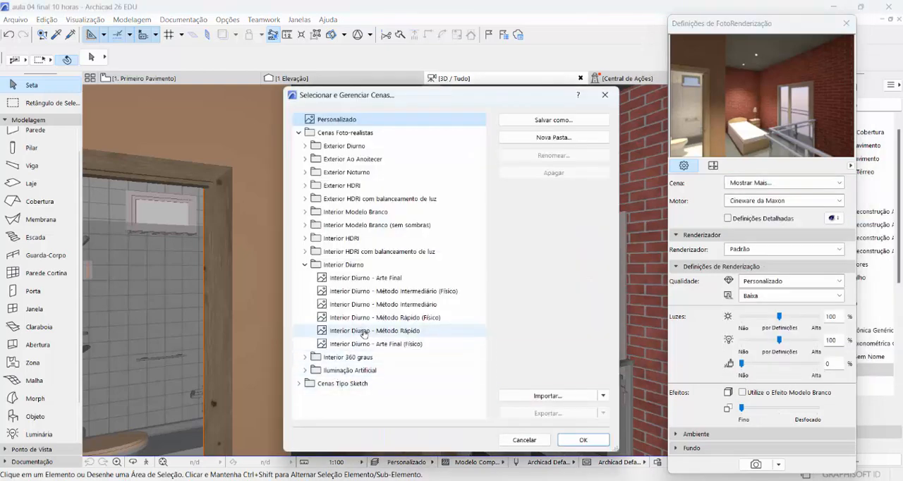
click(367, 292)
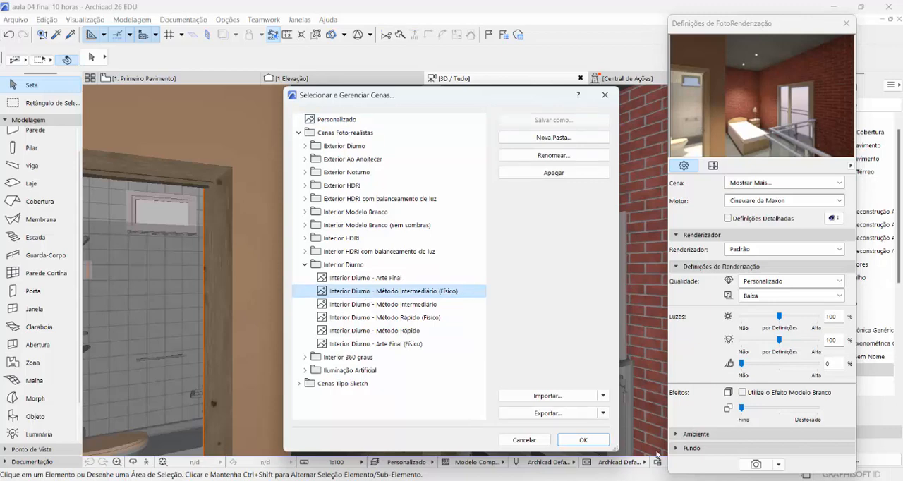
click(583, 439)
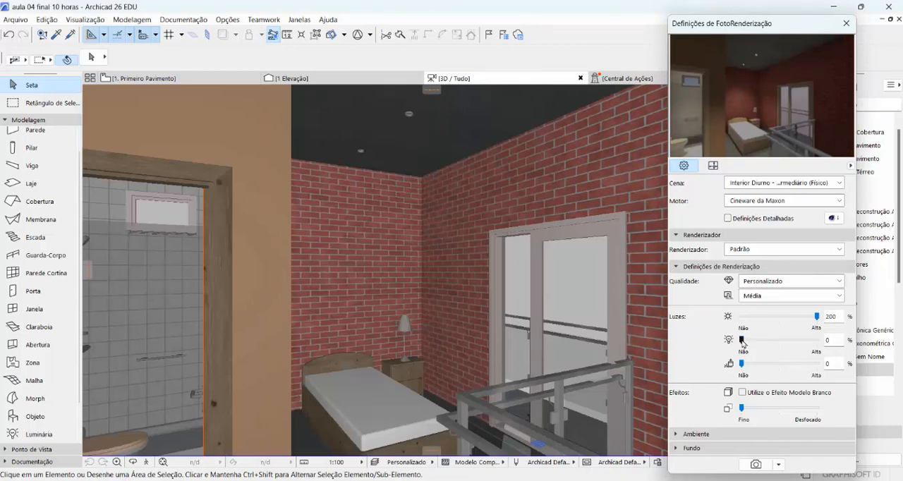
drag(742, 342, 780, 344)
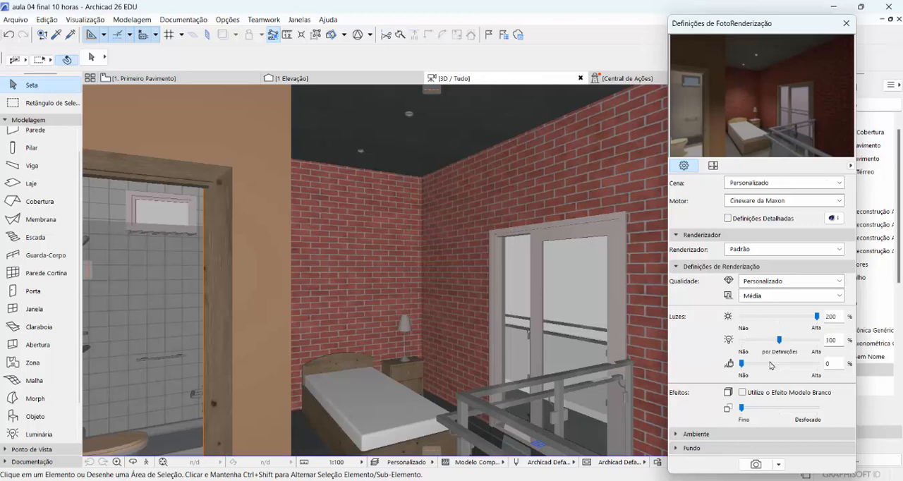
click(761, 94)
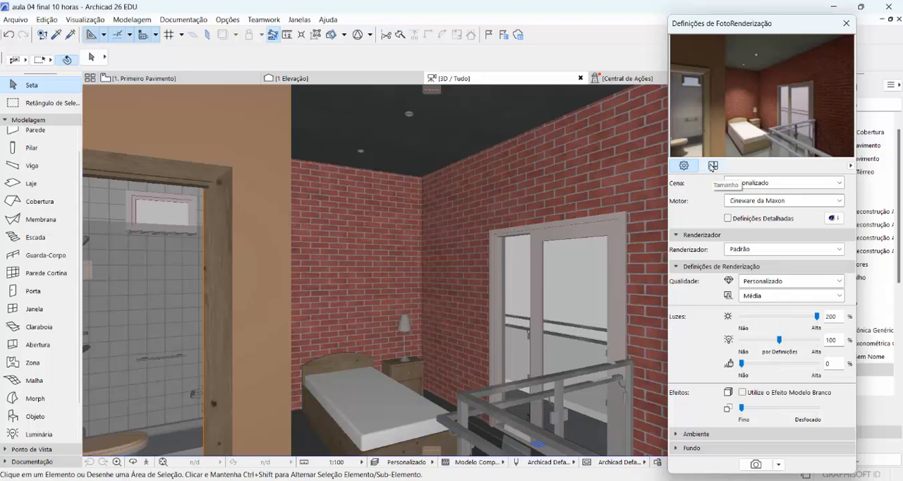
Set the render size to 600 × 400 pixels with linked proportions and render the bedroom view
click(713, 167)
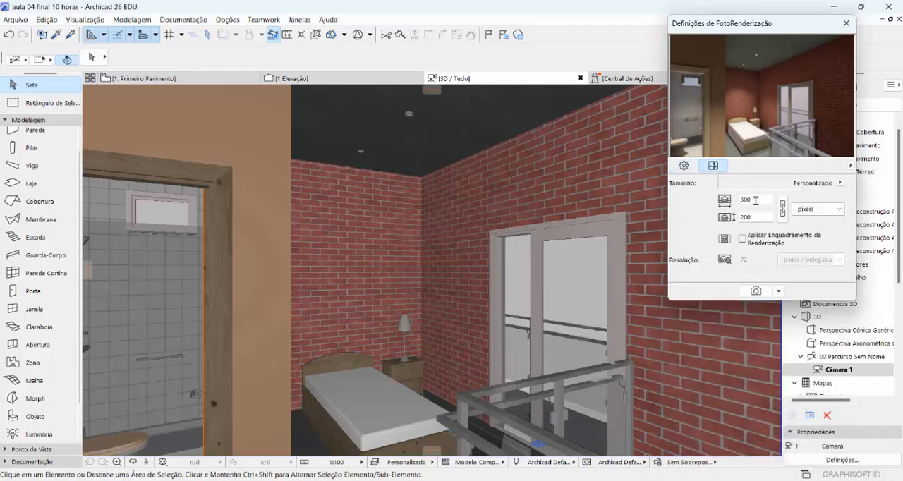
click(755, 200)
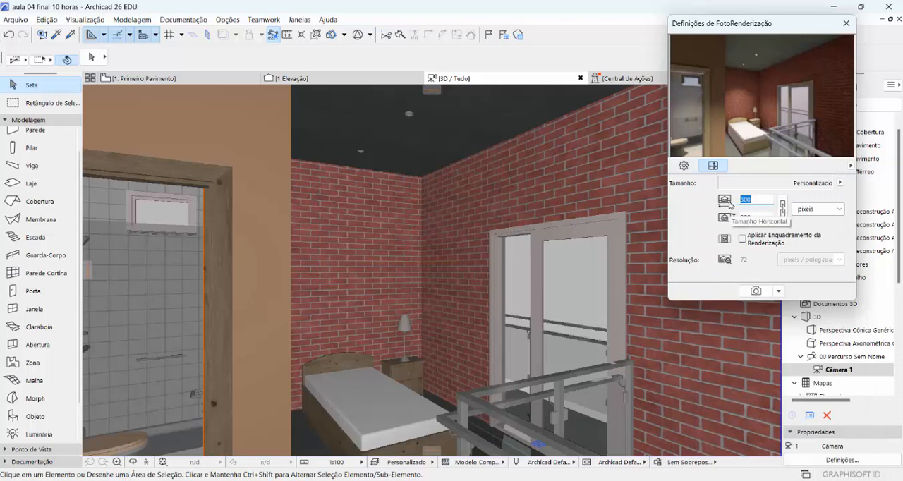
click(782, 208)
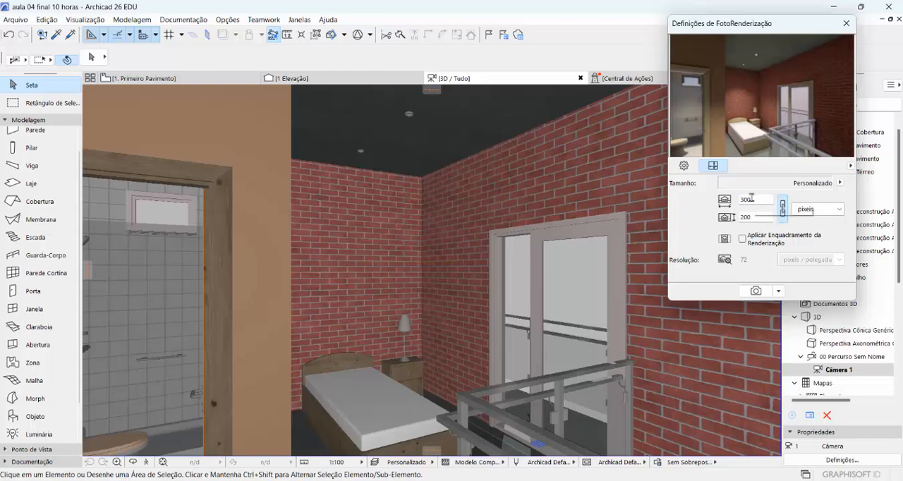
click(755, 200)
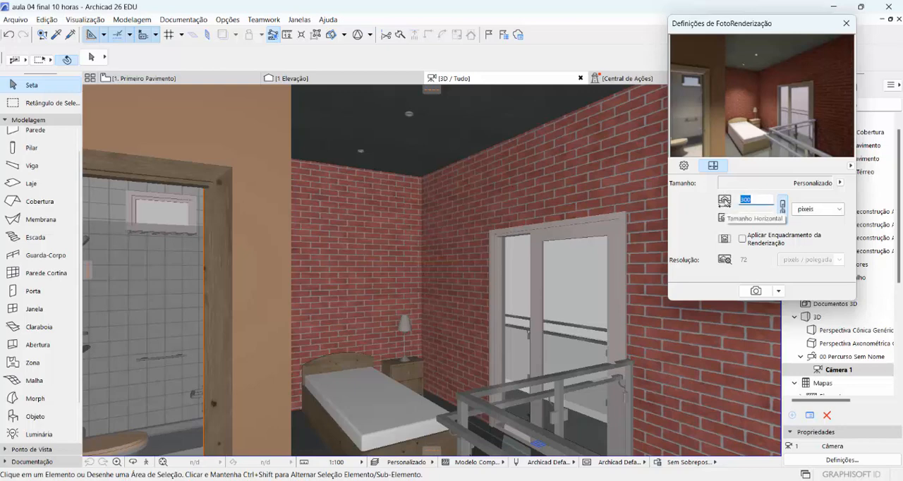
text(600)
click(756, 217)
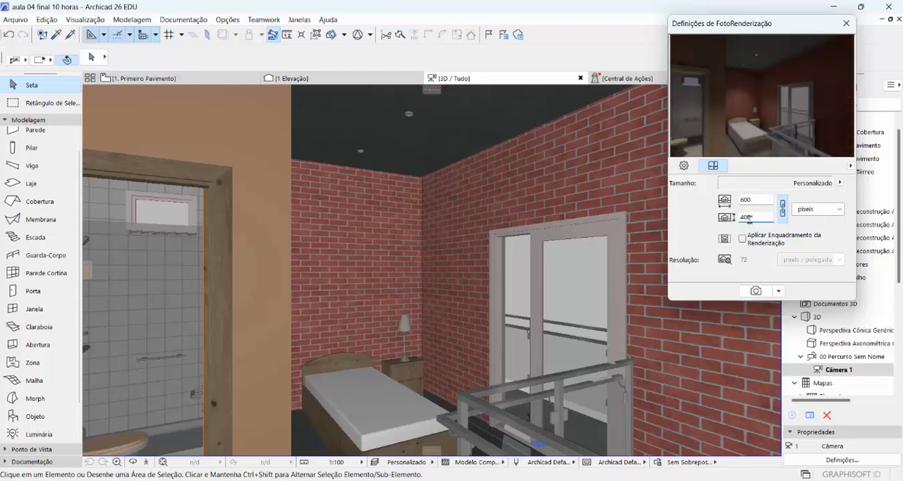
click(683, 167)
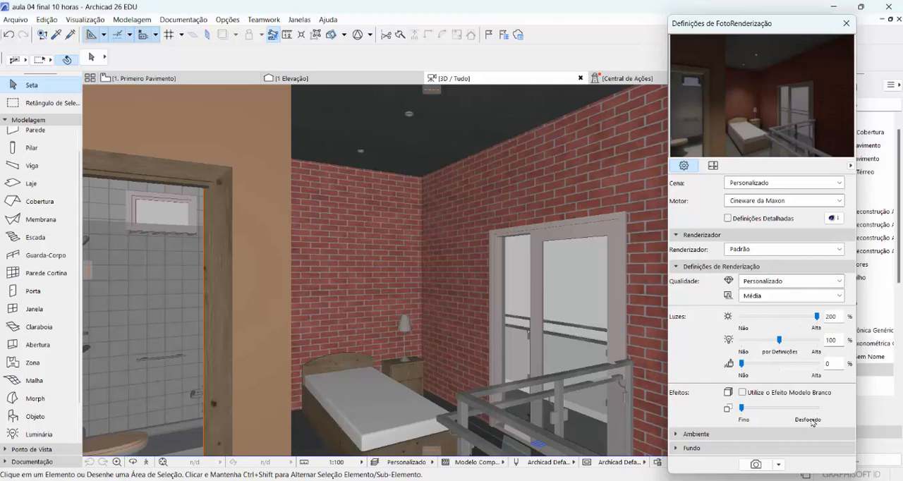
click(754, 465)
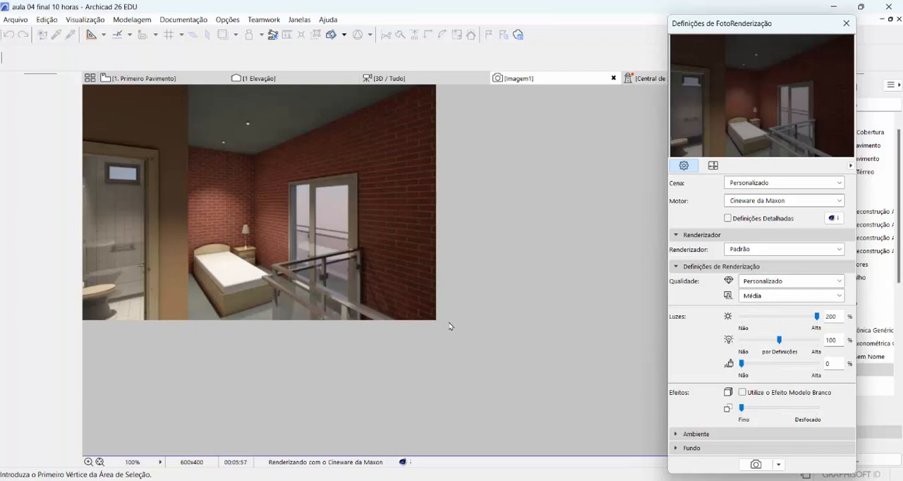
Start saving the rendered image and choose the "new recordings" folder inside "aula 004" of "MTD (aulas revisadas em 2022)"
right_click(219, 158)
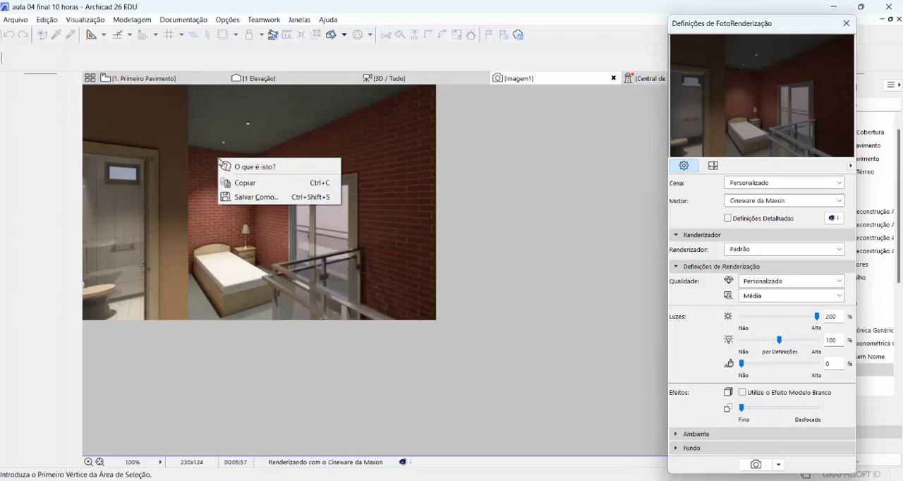
click(261, 198)
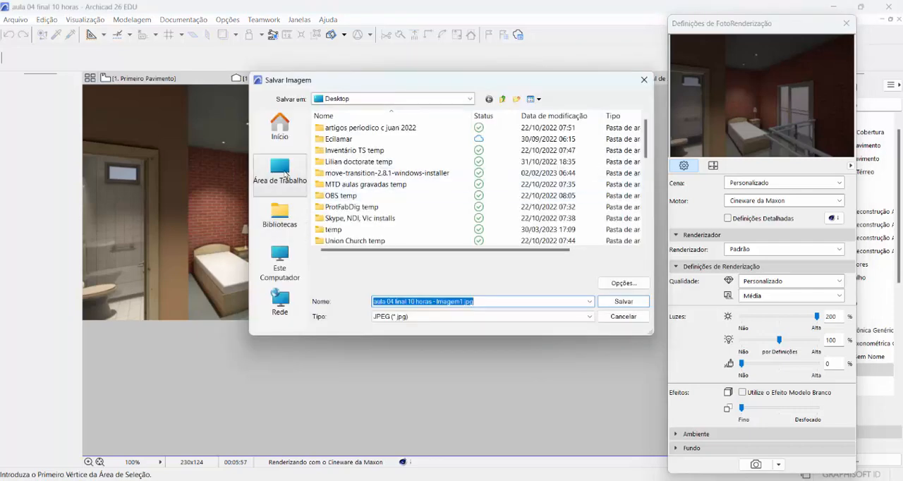
click(280, 173)
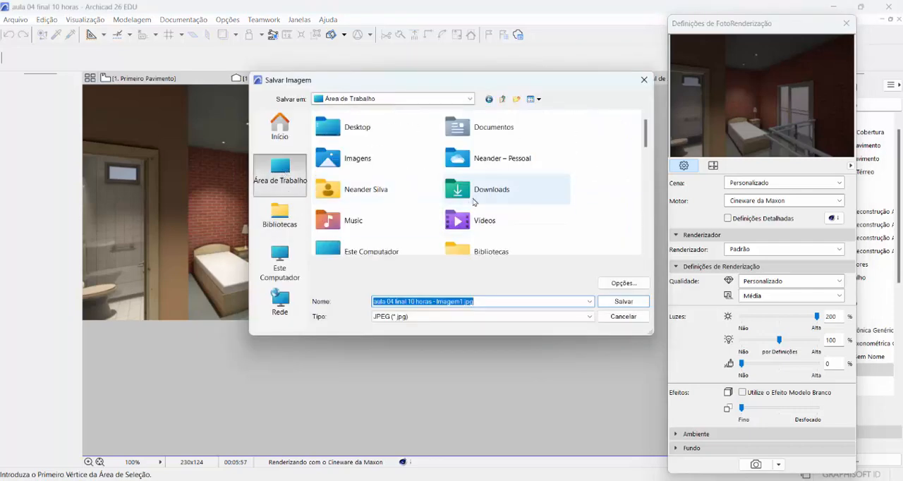
scroll(472, 201, down, 3)
scroll(473, 201, down, 5)
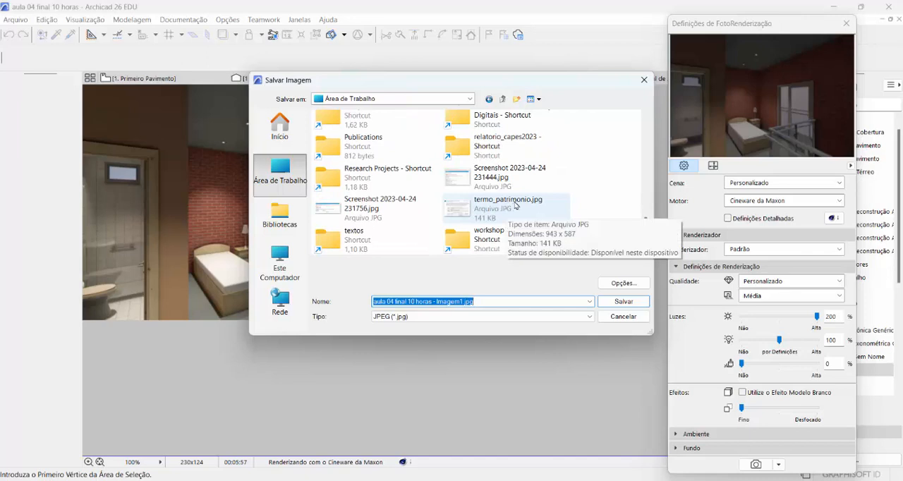
scroll(504, 205, up, 3)
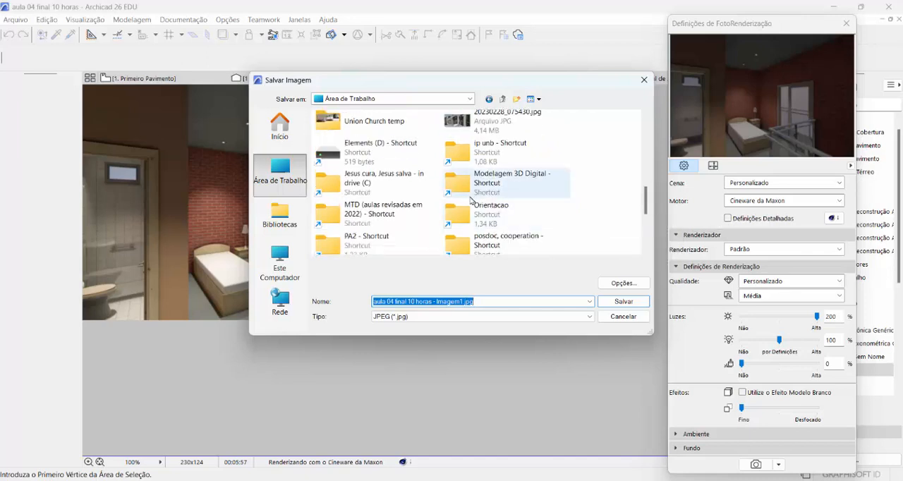
double_click(337, 221)
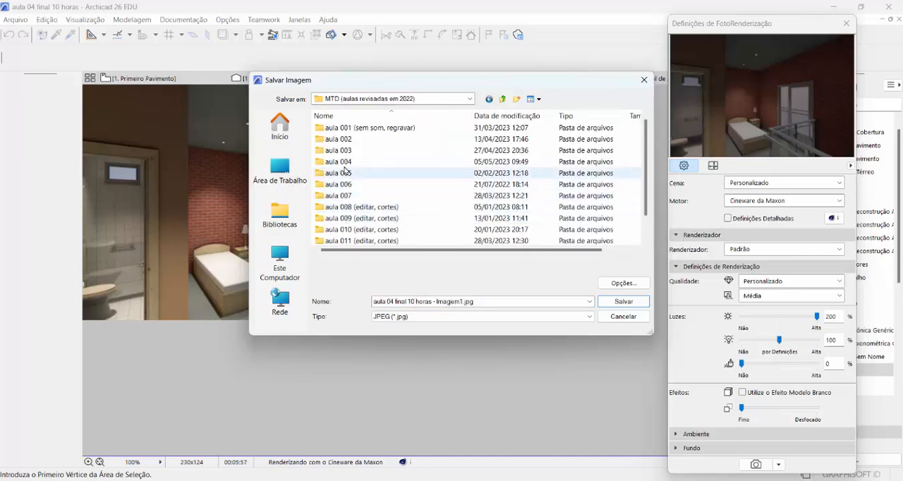
double_click(339, 164)
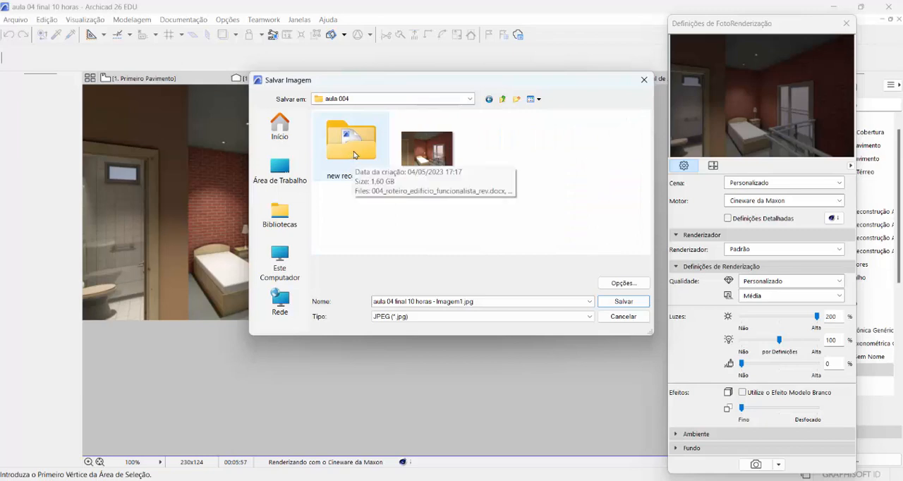
double_click(353, 151)
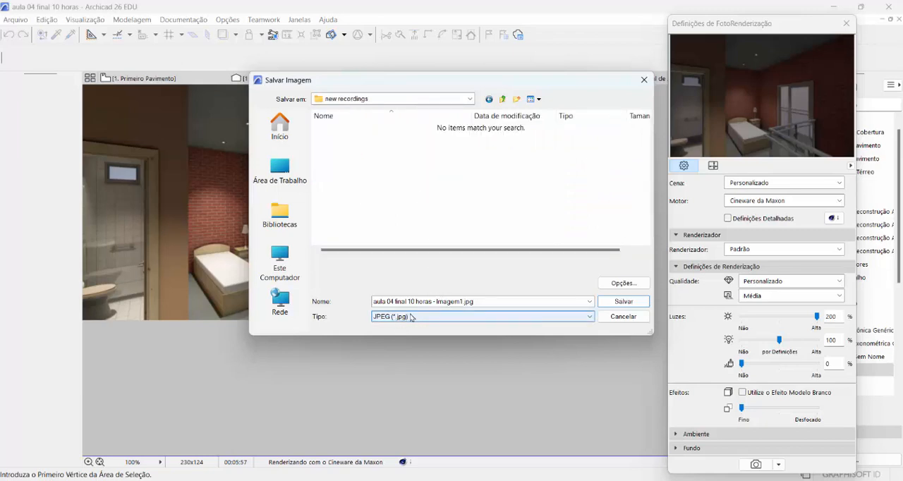
Keep JPEG (*.jpg) as the file type and save the rendering as "aula 04 final 10 horas - Imagem1.jpg"
click(588, 316)
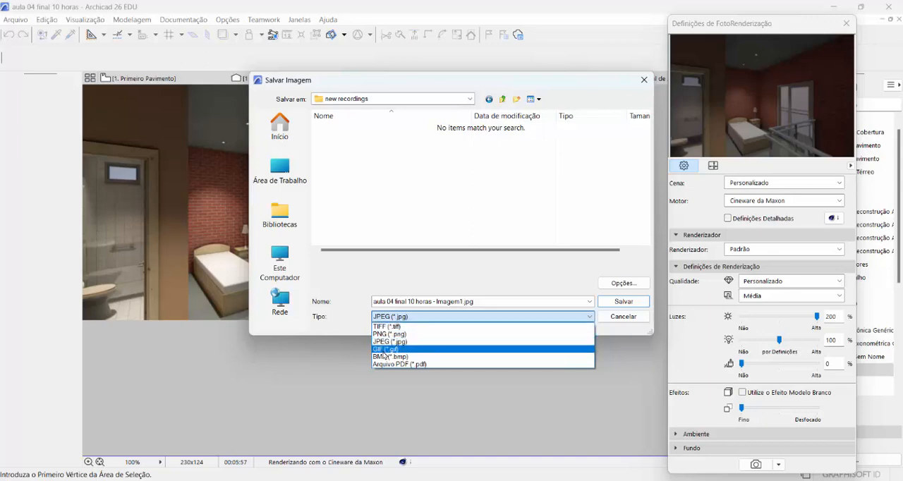
click(380, 357)
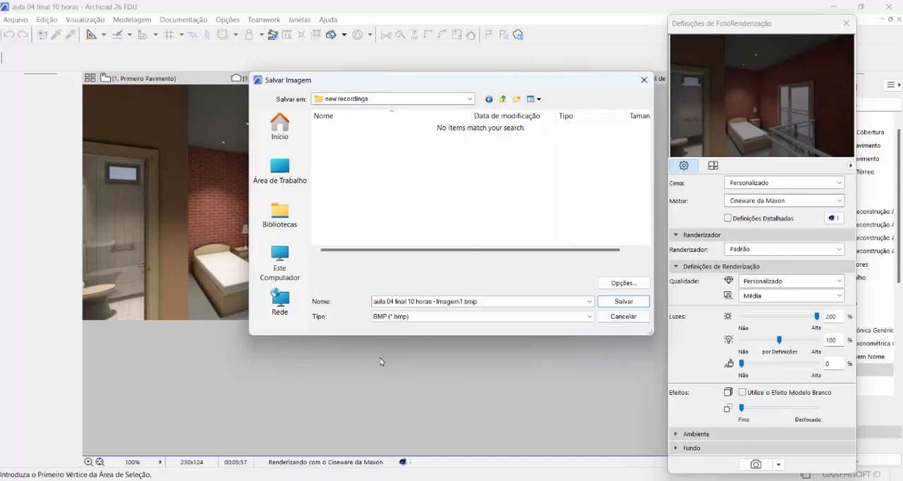
click(587, 317)
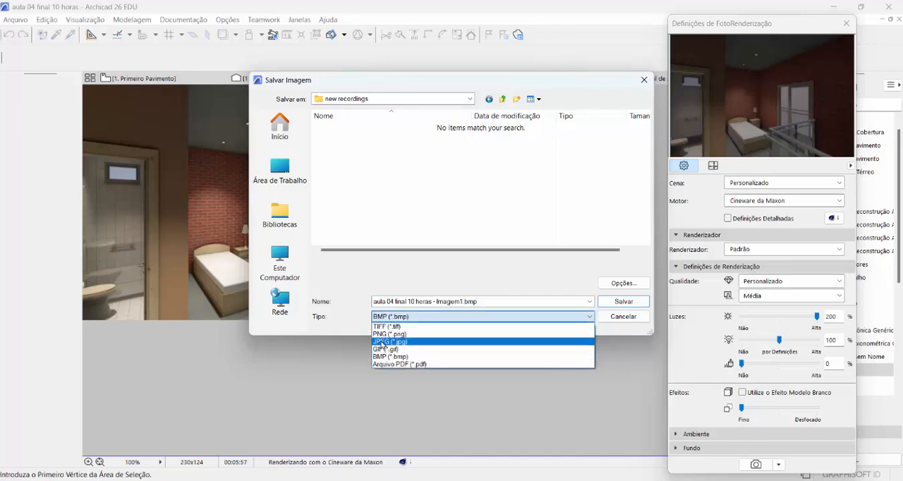
click(389, 341)
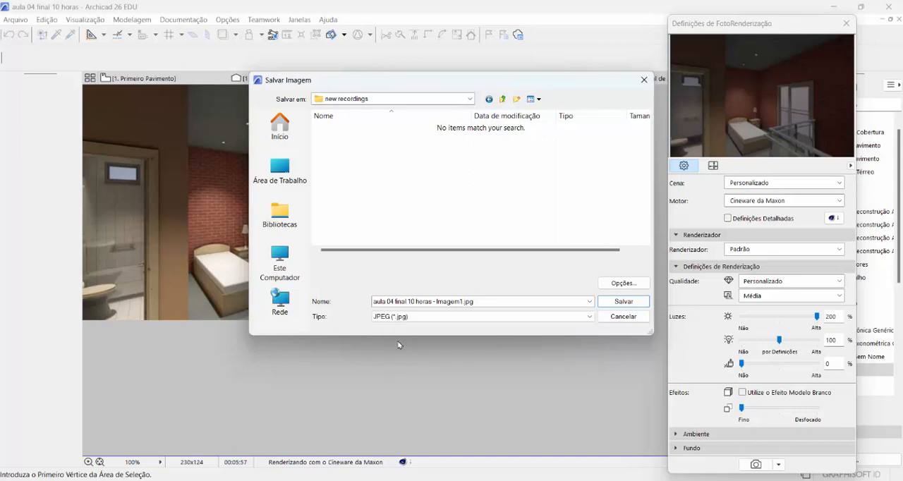
click(623, 302)
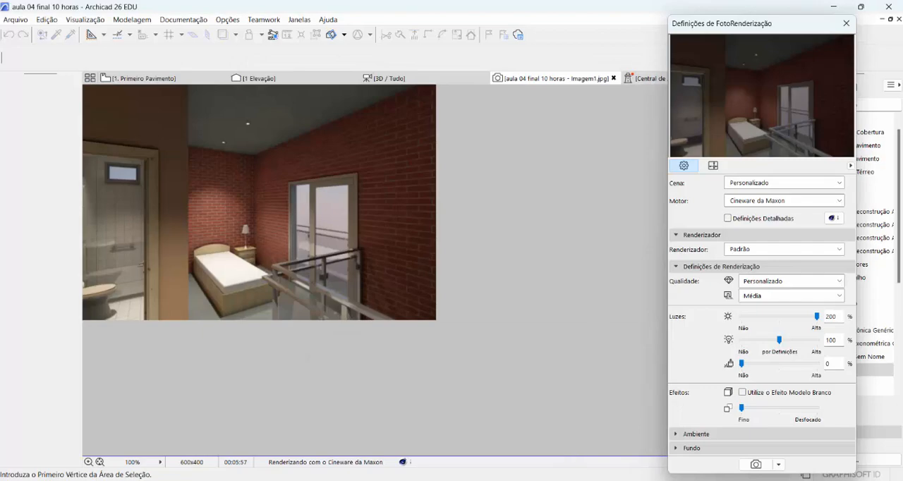
Switch to the file browser and open the saved rendering in the image viewer
click(562, 480)
double_click(475, 197)
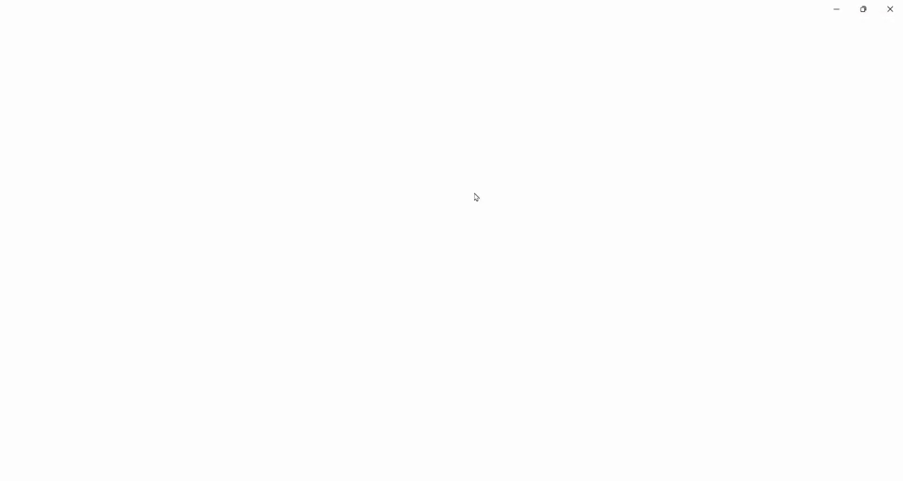